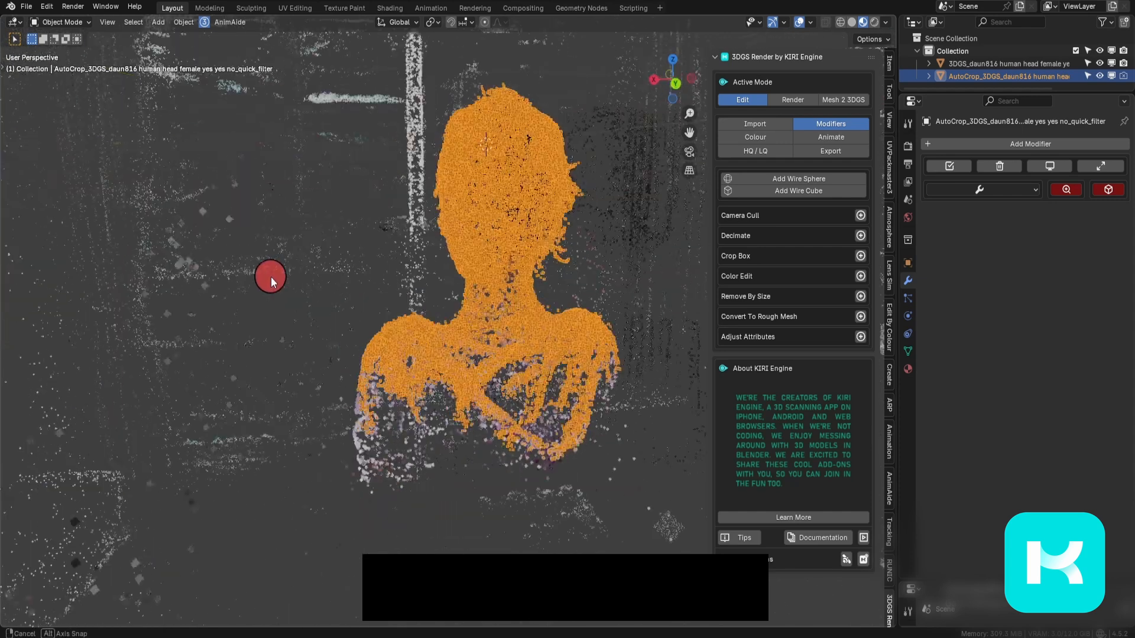
key(g)
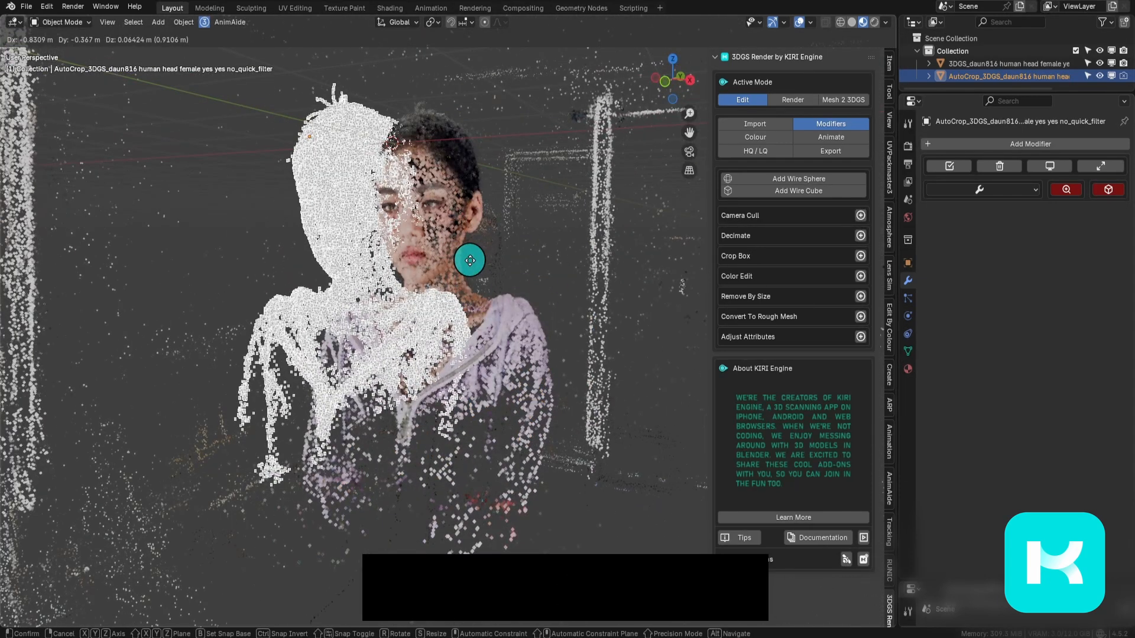
right_click(470, 260)
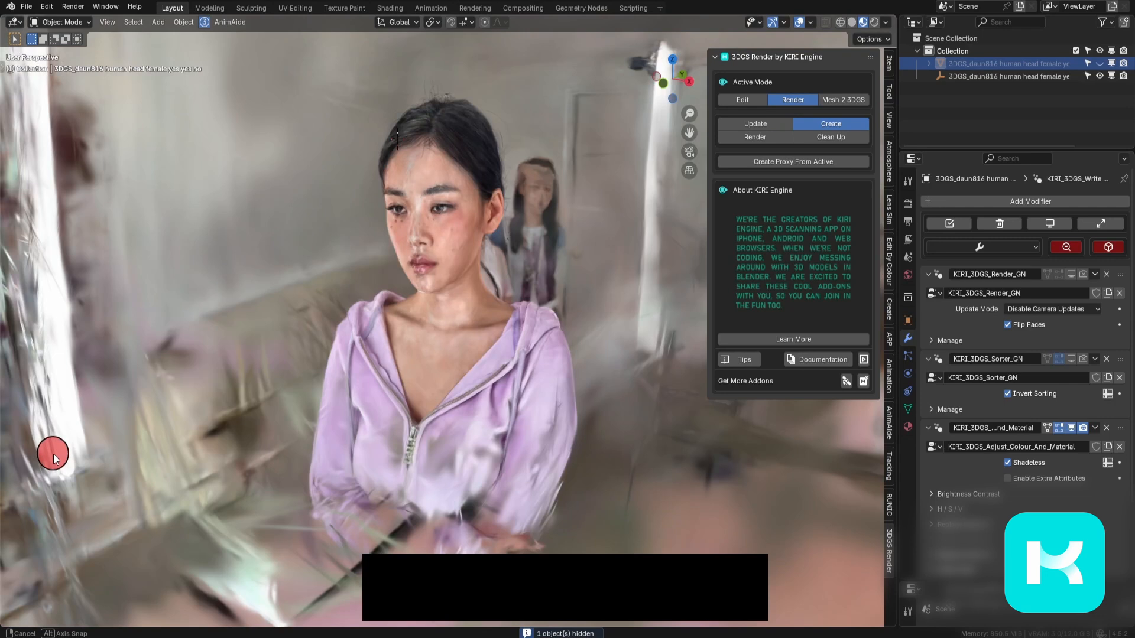
middle_drag(53, 454, 675, 406)
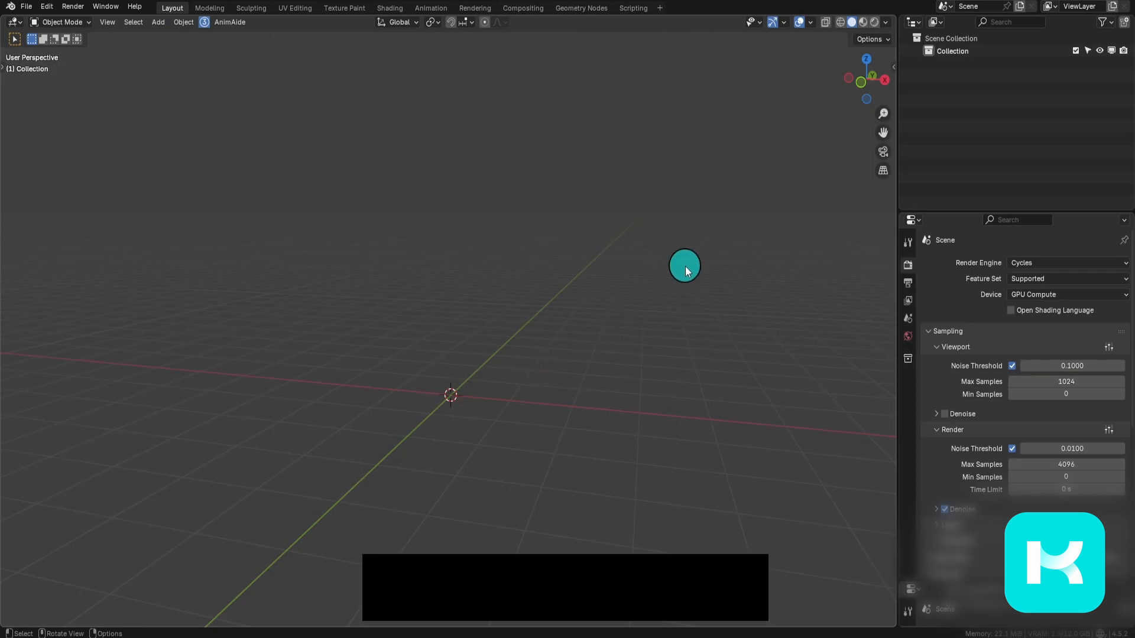
- Import the human head 3DGS PLY scan as Verts, with Create Proxy Object turned off
key(n)
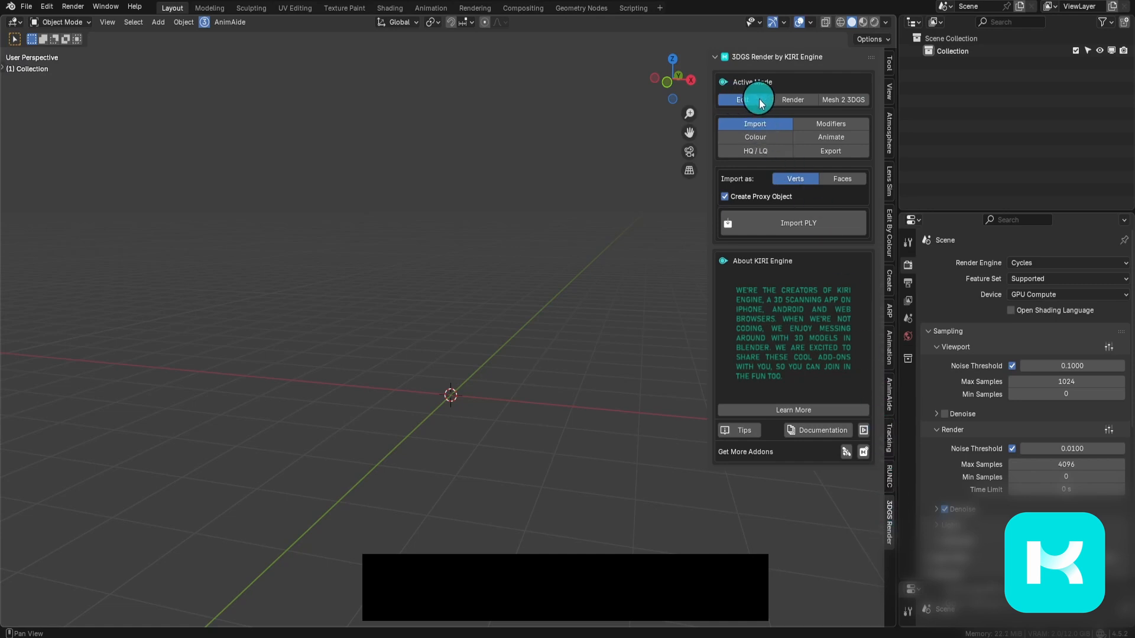
click(760, 123)
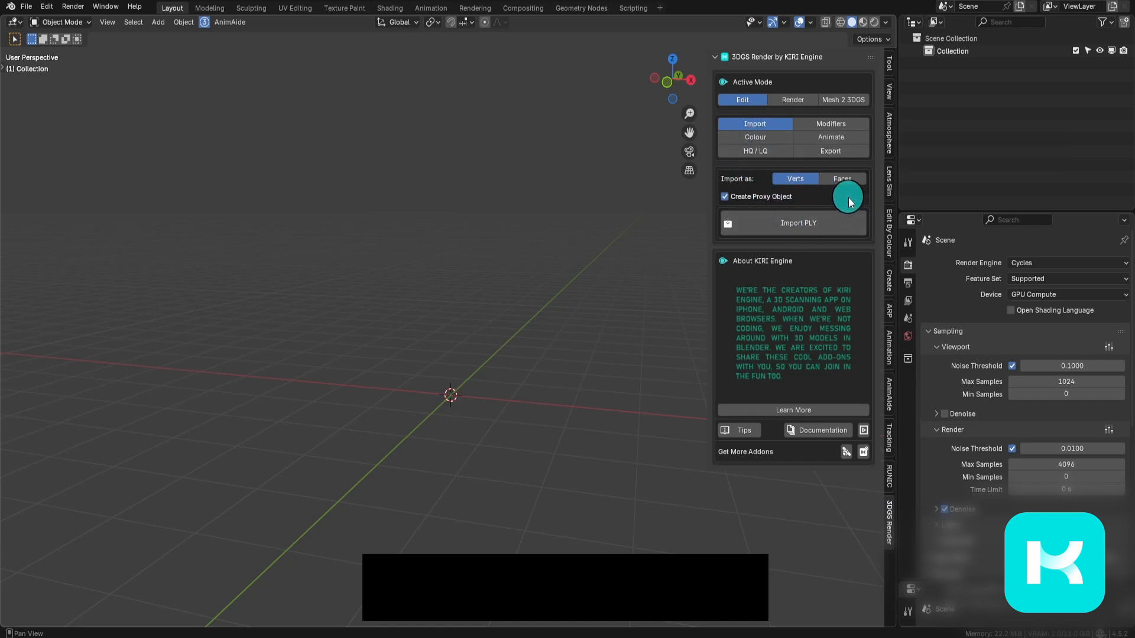
click(783, 201)
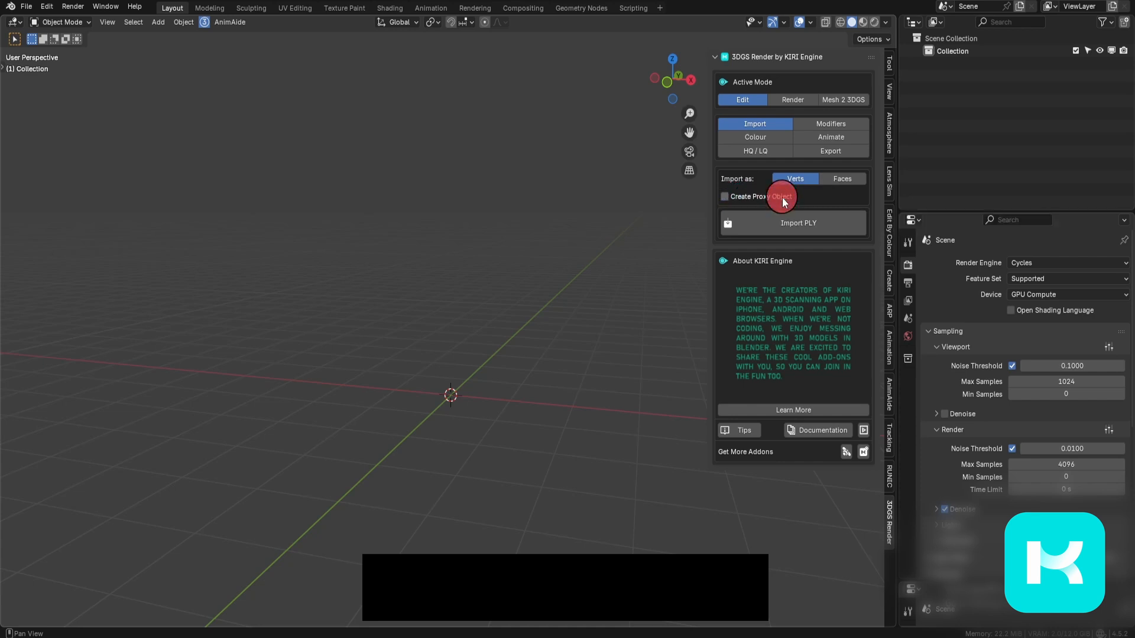
click(841, 229)
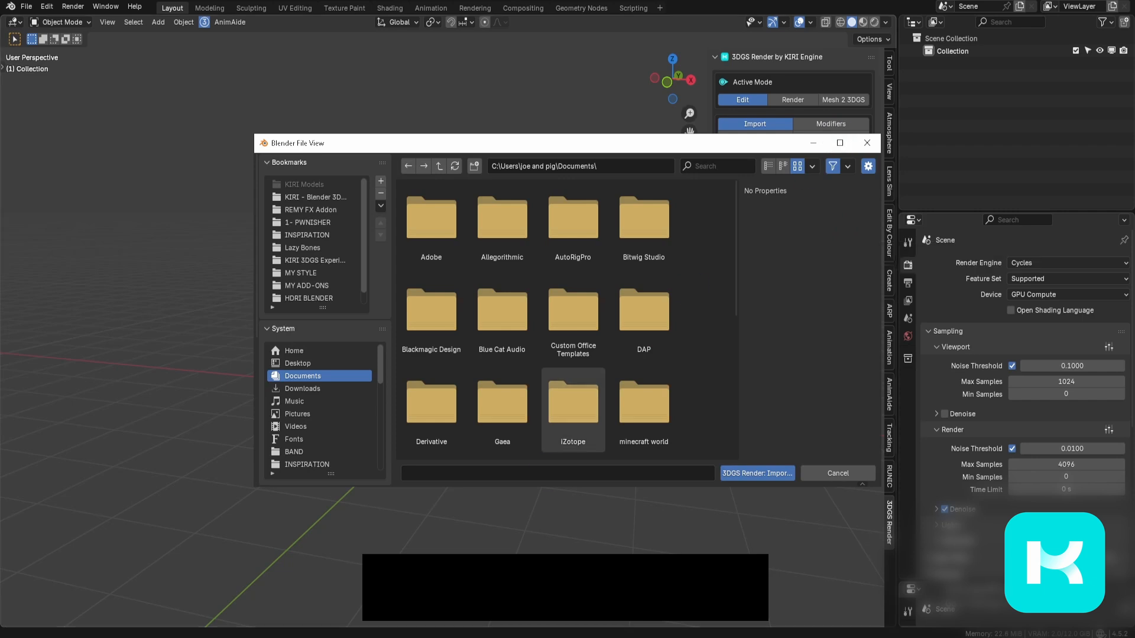
click(605, 166)
key(ctrl+v)
key(Return)
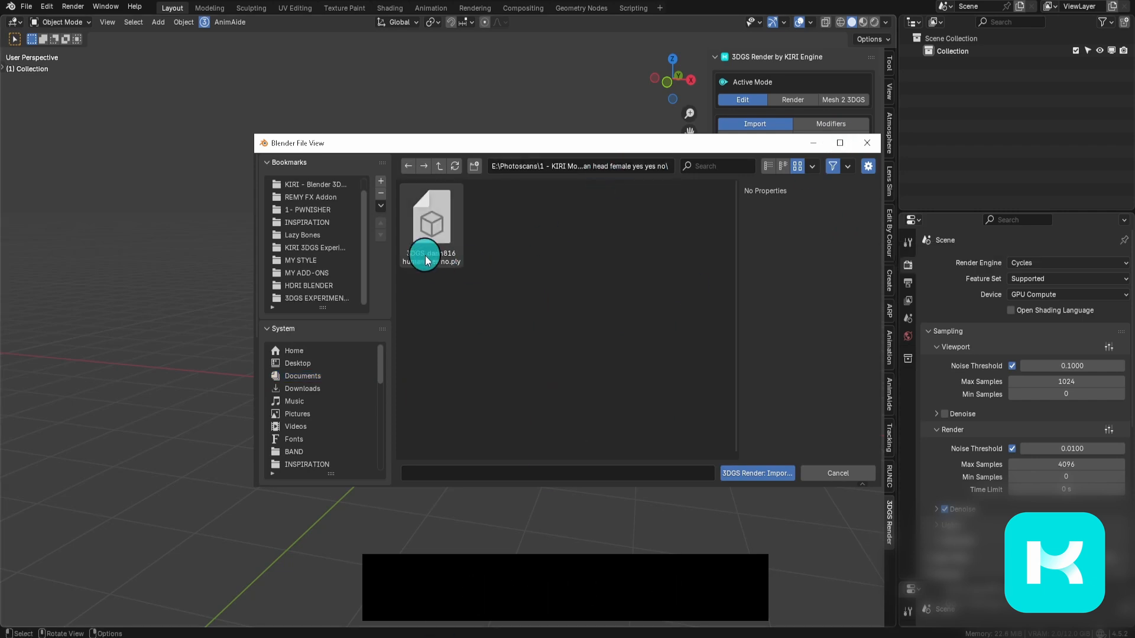
click(421, 239)
click(770, 476)
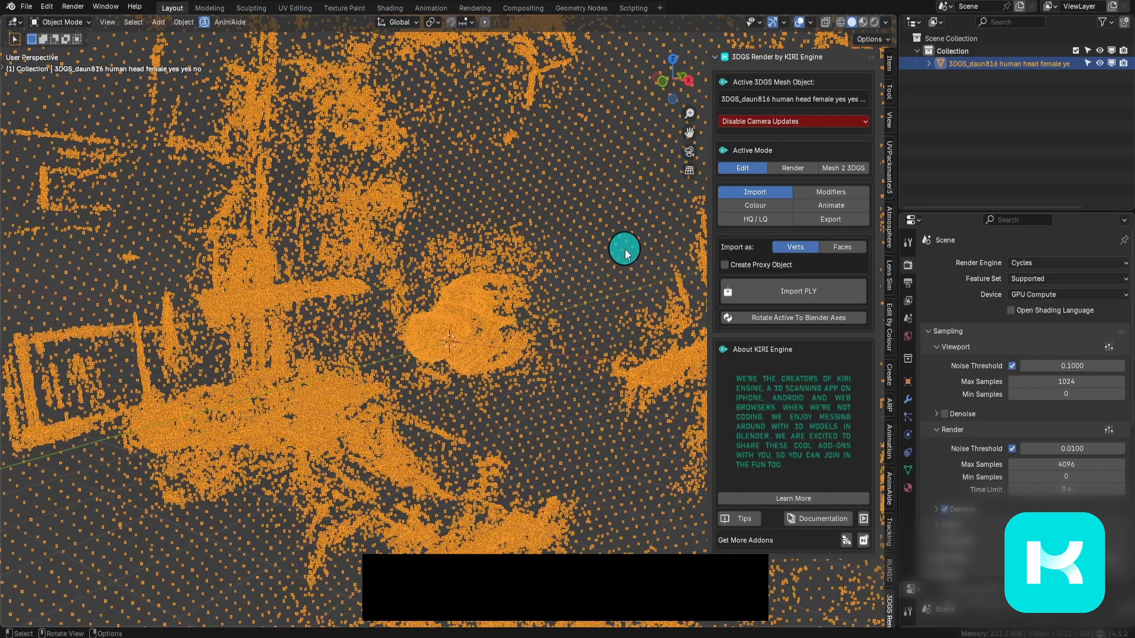
- Set the scan's update mode to Show As Point Cloud and switch the viewport shading to Material Preview
click(830, 122)
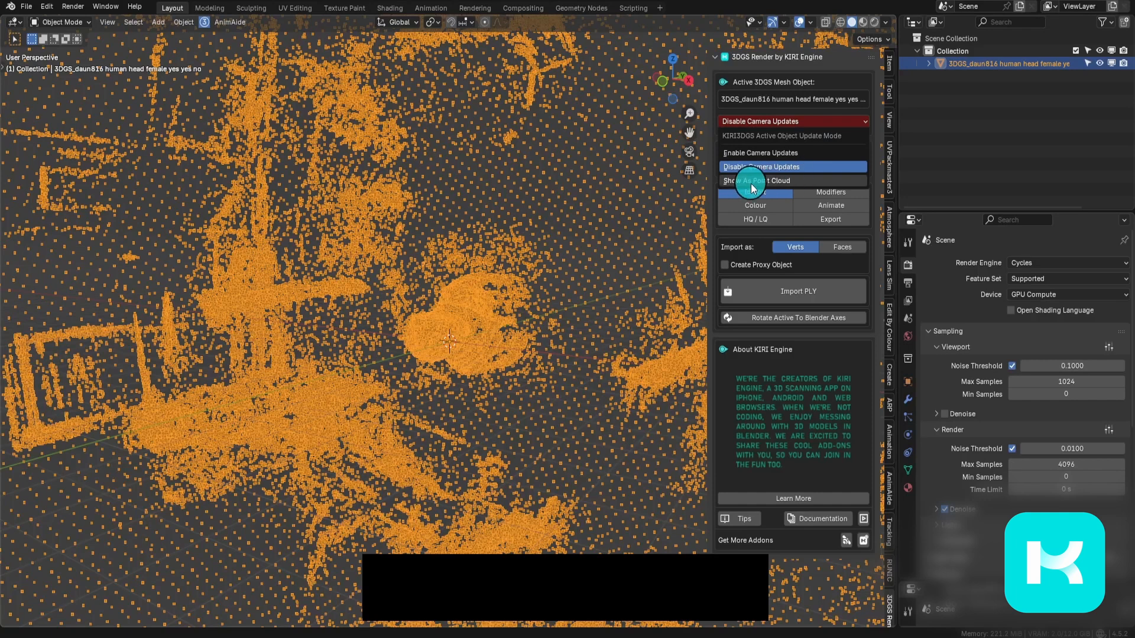
click(820, 180)
middle_drag(476, 375, 524, 370)
key(z)
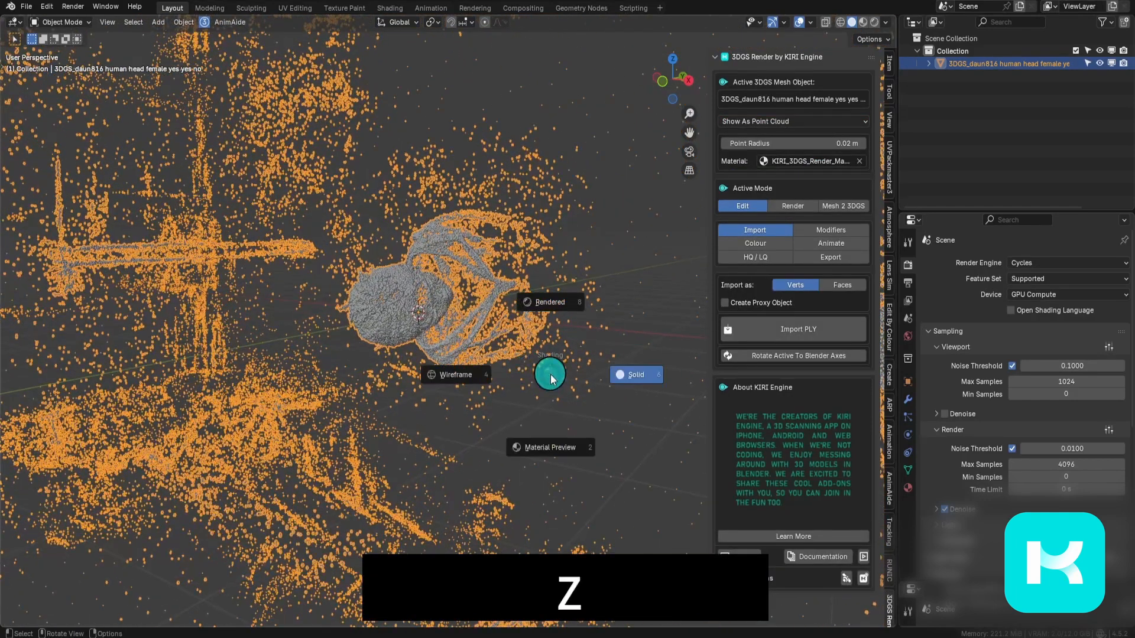
click(559, 452)
mouse_move(562, 455)
middle_down()
mouse_move(508, 443)
mouse_move(613, 446)
mouse_move(552, 440)
middle_up()
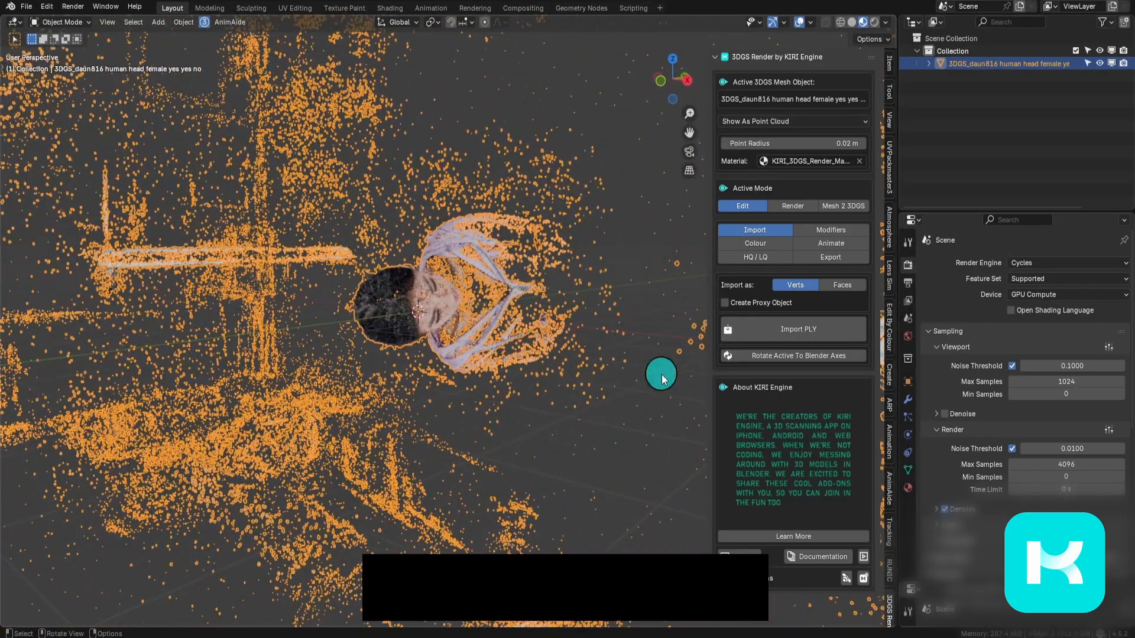
click(471, 285)
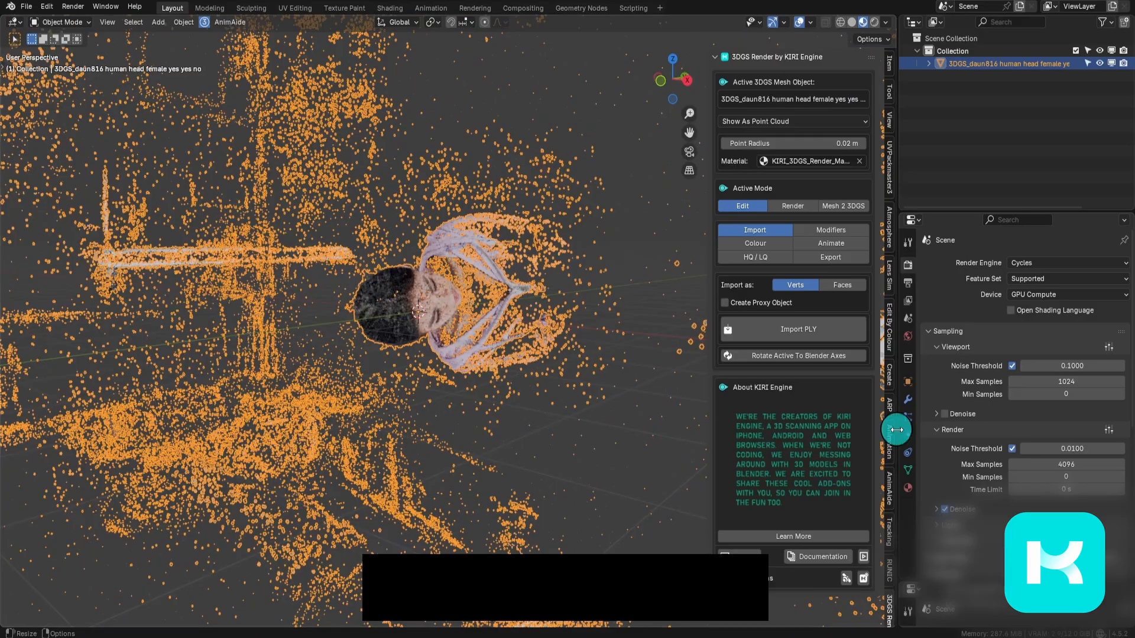
- Rotate the imported scan to the Blender axes so the figure stands upright
click(853, 360)
scroll(514, 299, down, 6)
middle_drag(560, 393, 560, 334)
scroll(560, 333, up, 4)
scroll(560, 333, down, 12)
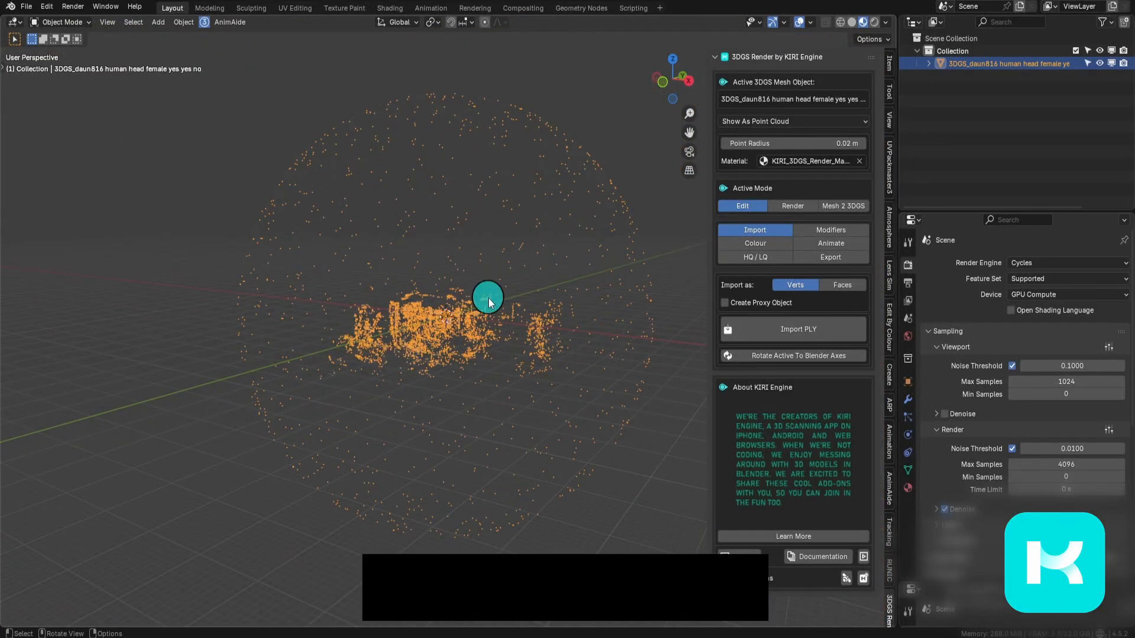
scroll(562, 483, up, 10)
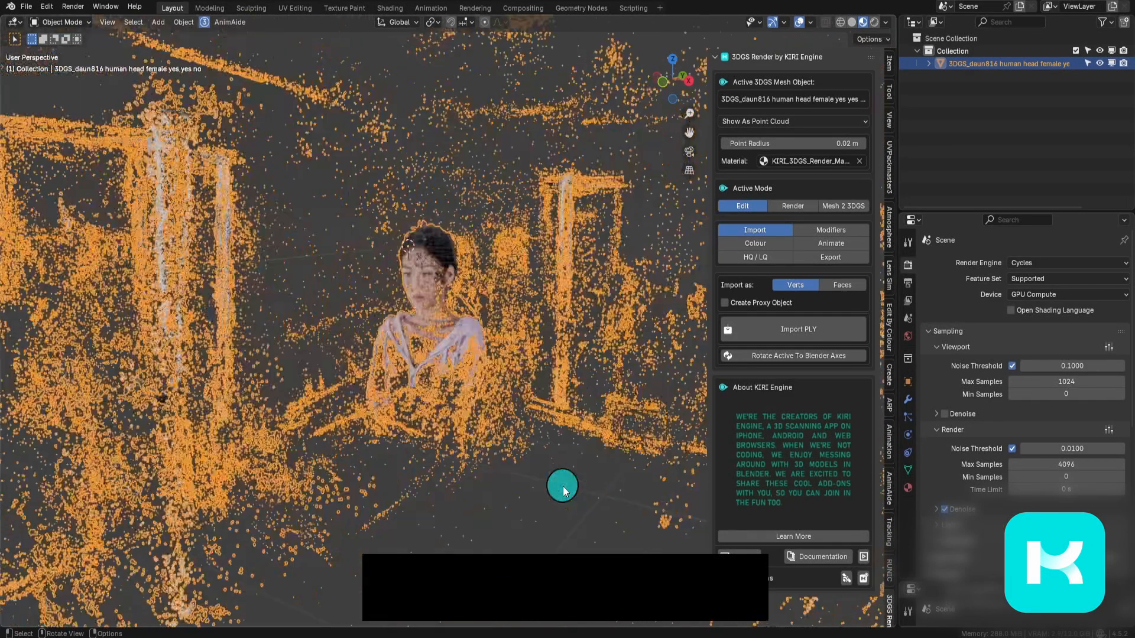
middle_drag(562, 483, 567, 451)
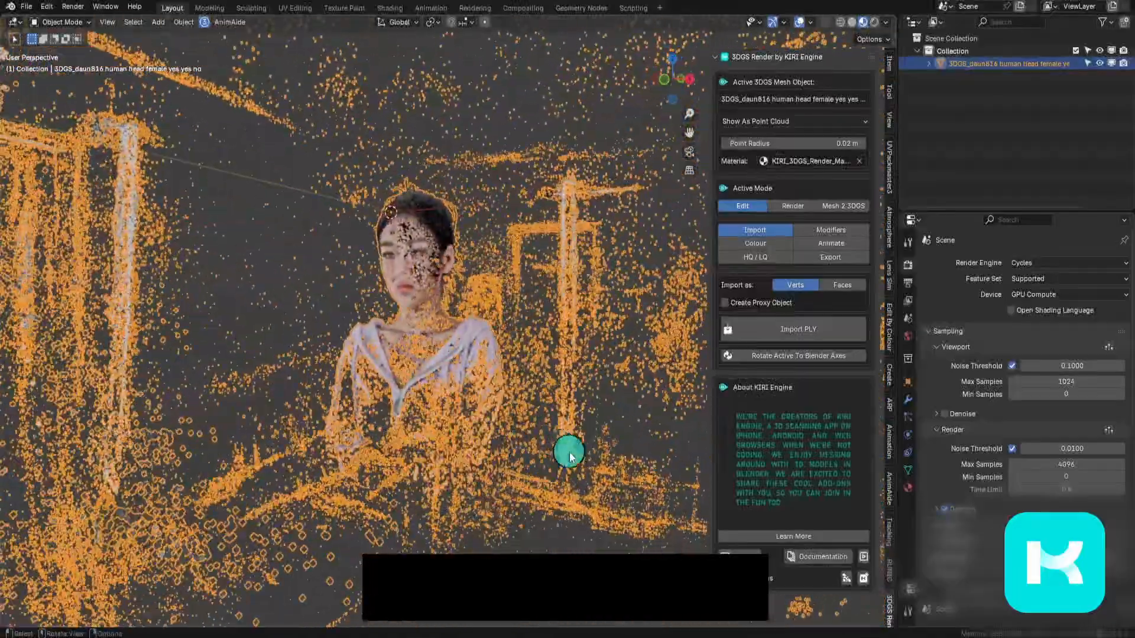
middle_drag(491, 407, 567, 406)
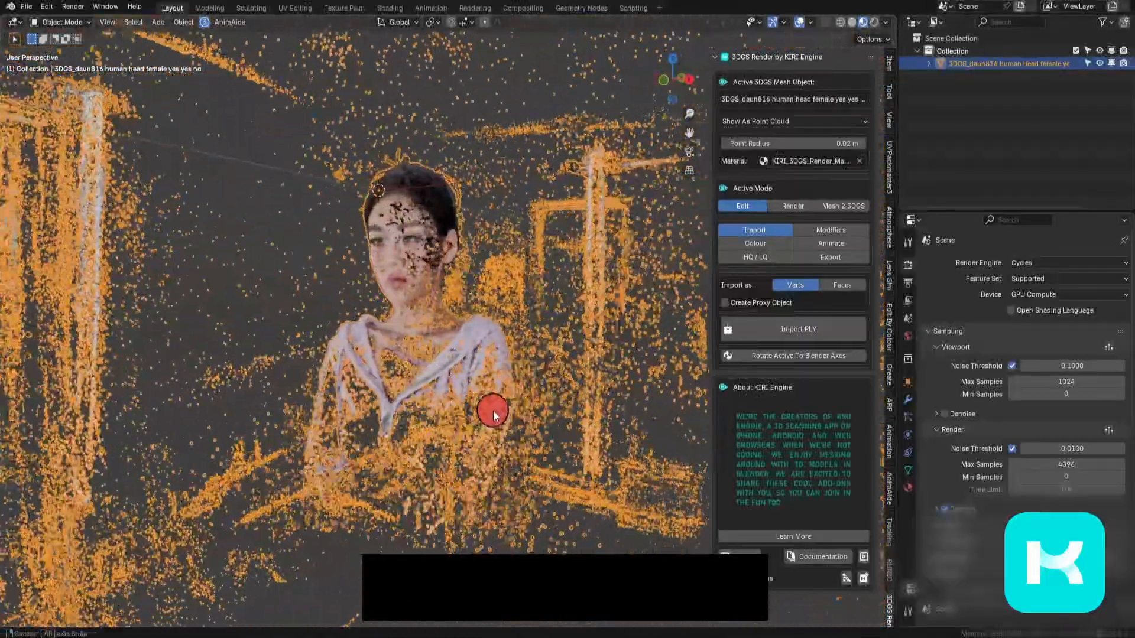
middle_drag(494, 405, 387, 282)
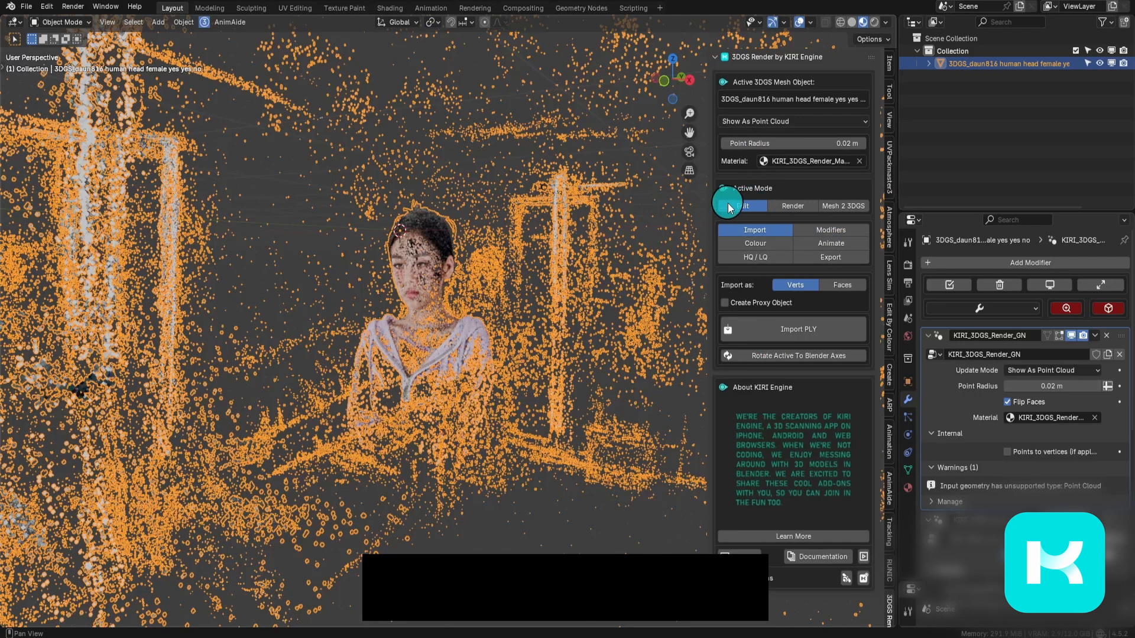
- Add the 3DGS Crop Box modifier to the imported head scan
click(860, 232)
scroll(827, 296, down, 2)
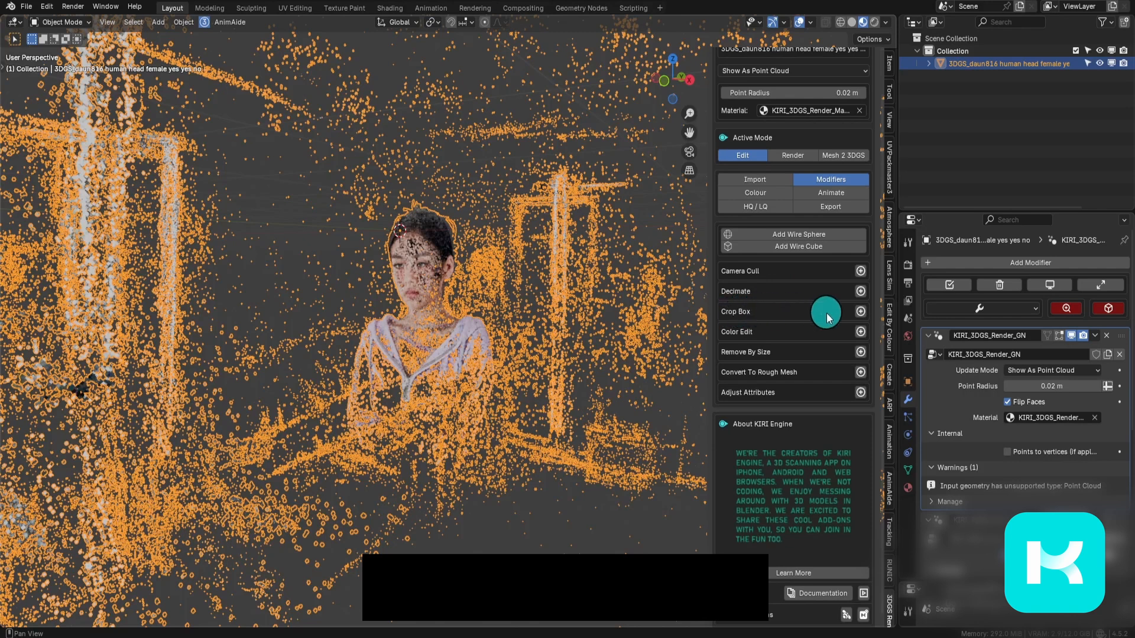
click(860, 312)
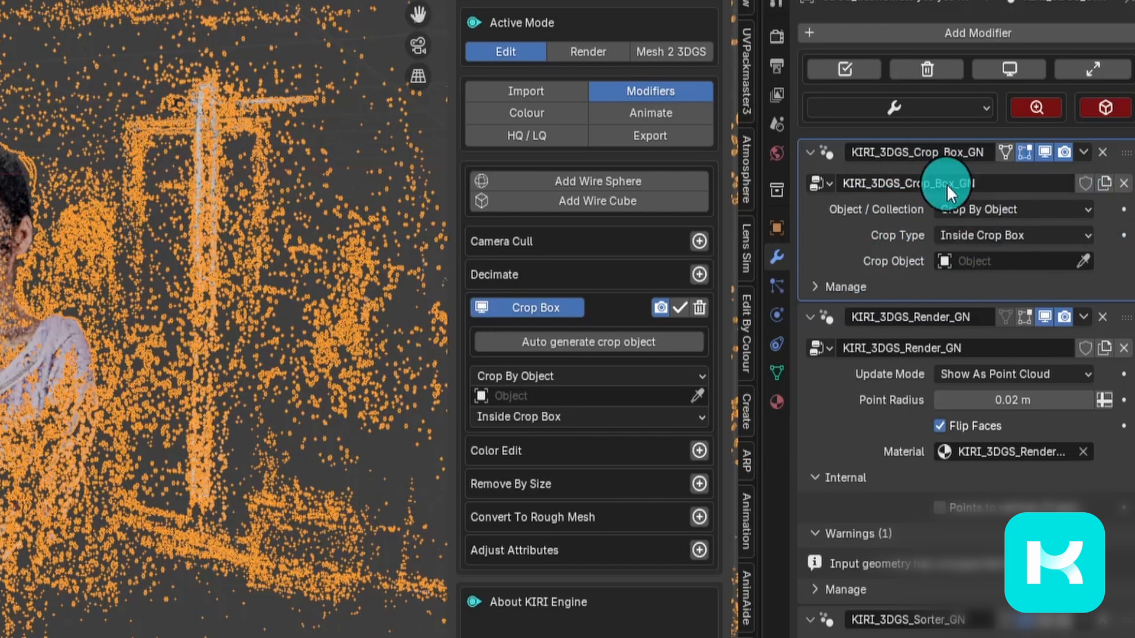
double_click(933, 152)
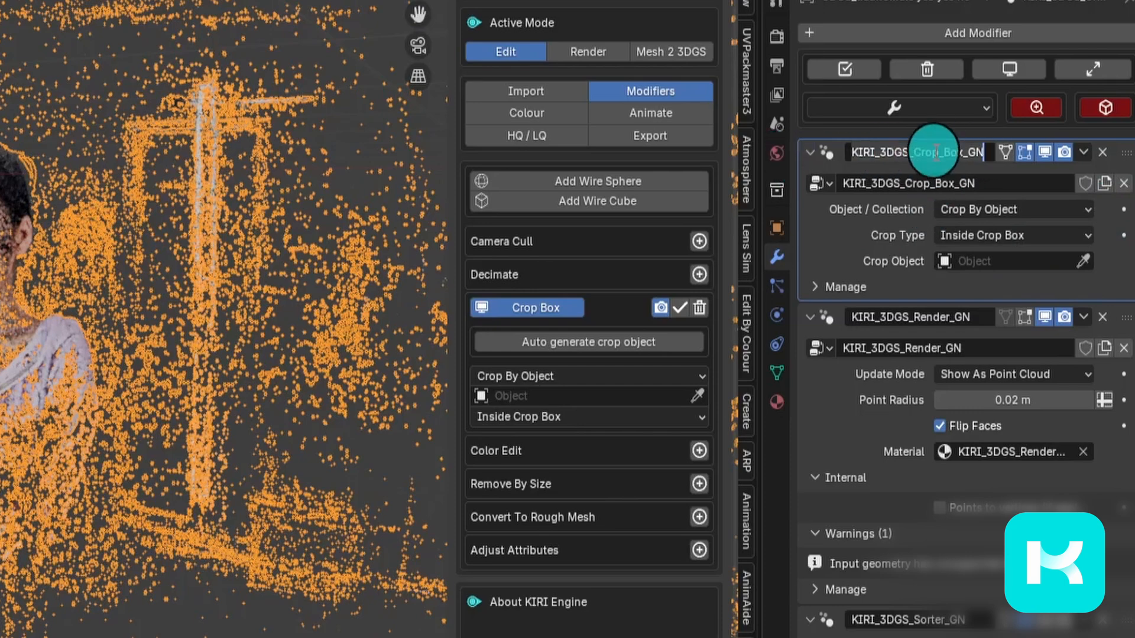
click(322, 290)
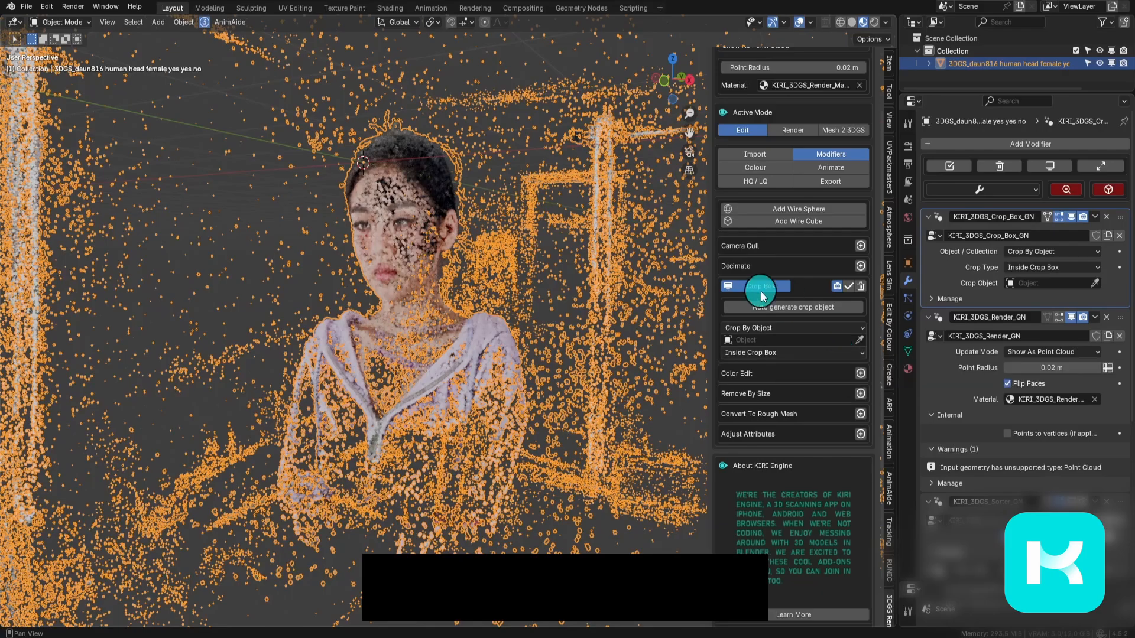
click(766, 306)
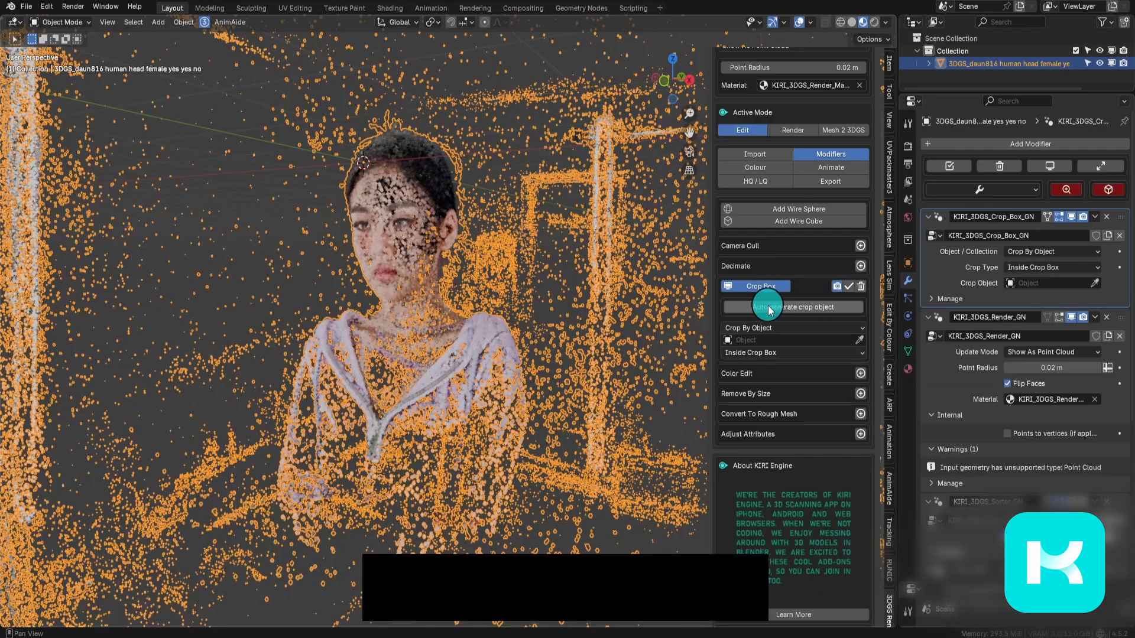
click(847, 312)
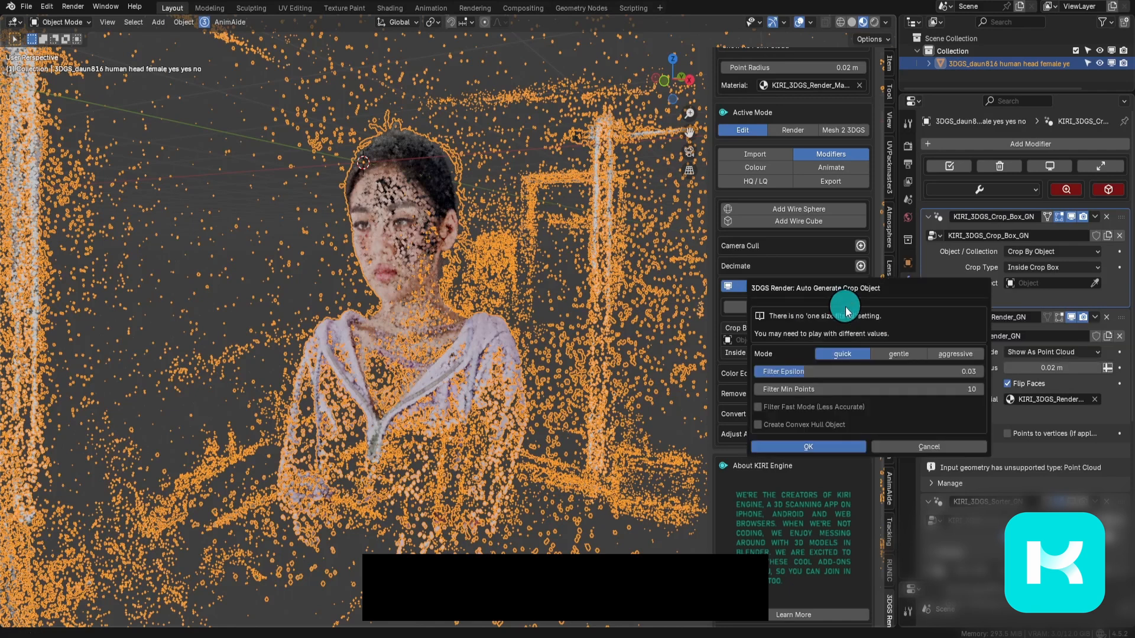
drag(863, 299, 488, 152)
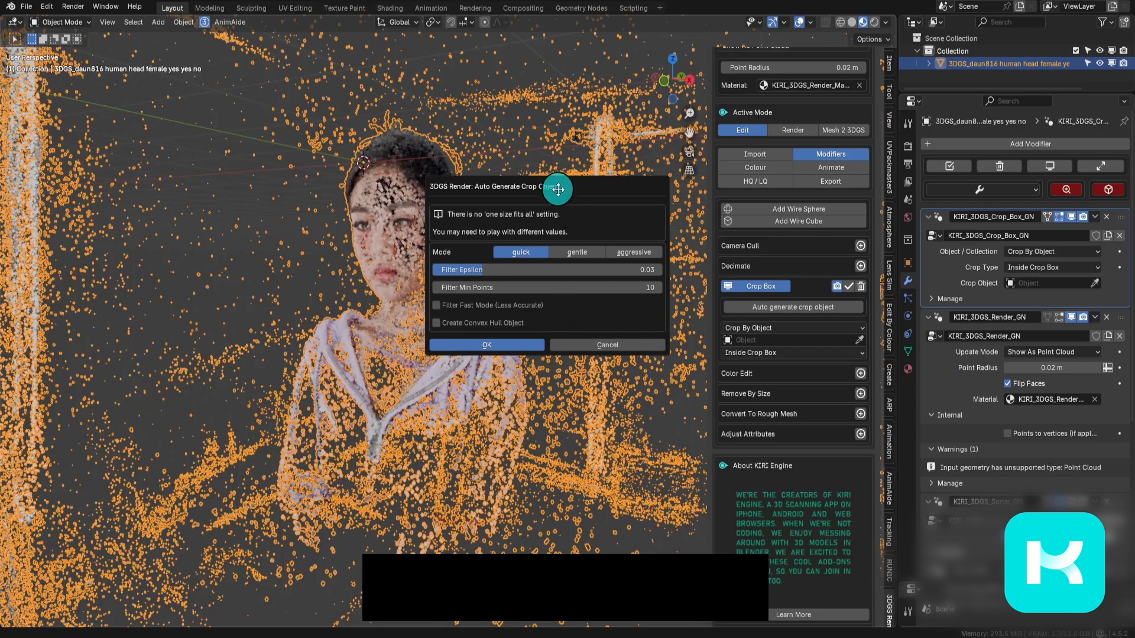
drag(558, 188, 628, 127)
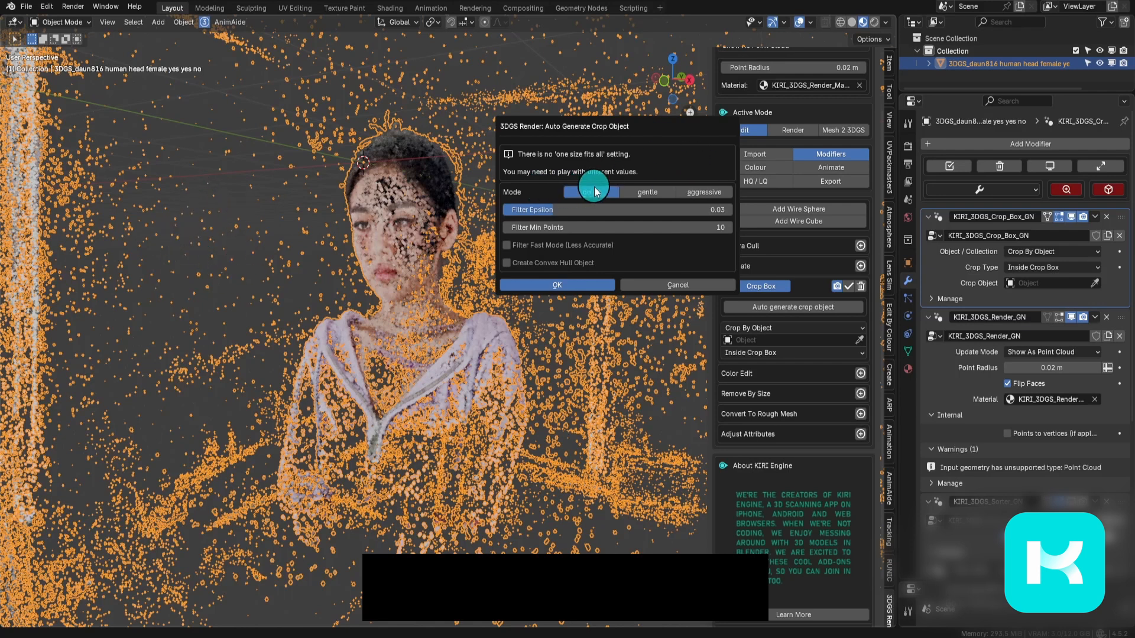
click(661, 194)
click(715, 192)
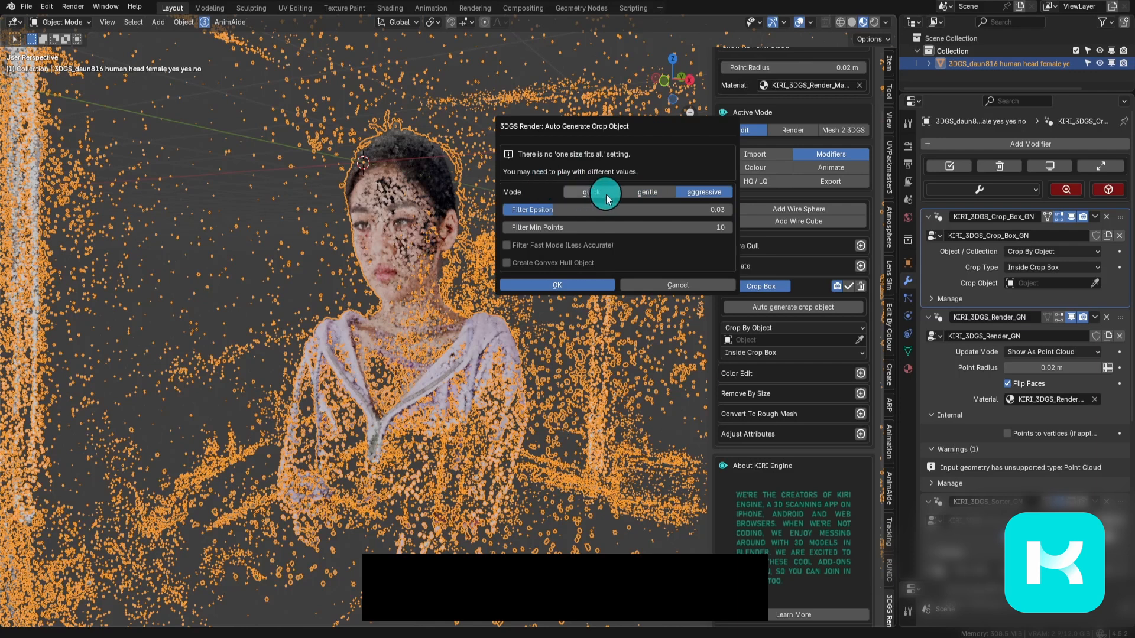
drag(585, 211, 601, 210)
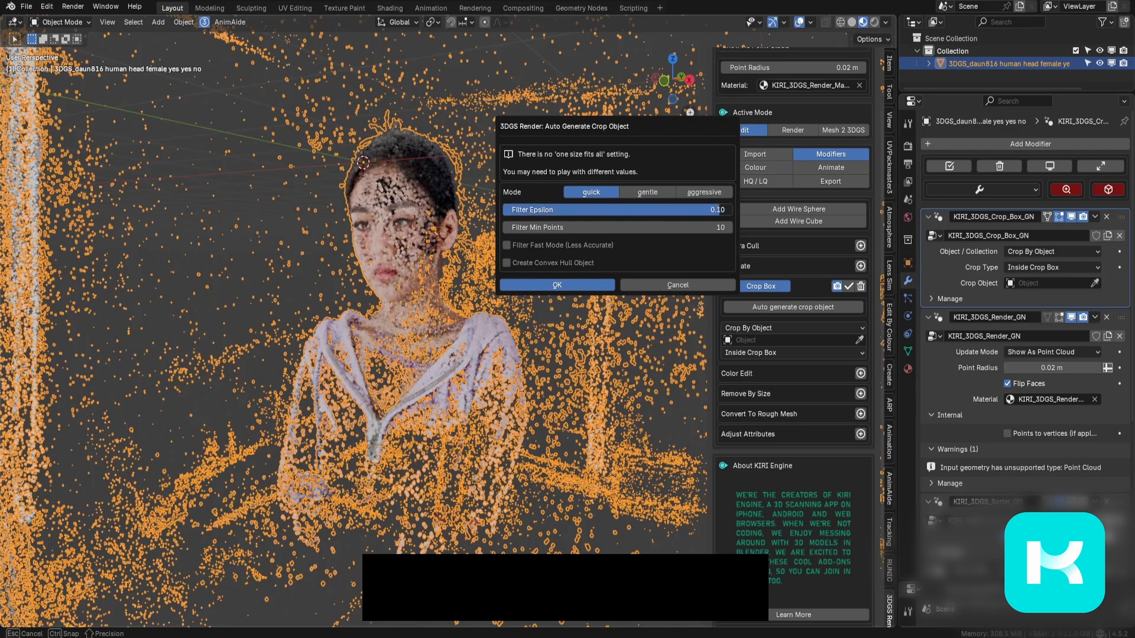
drag(681, 211, 585, 210)
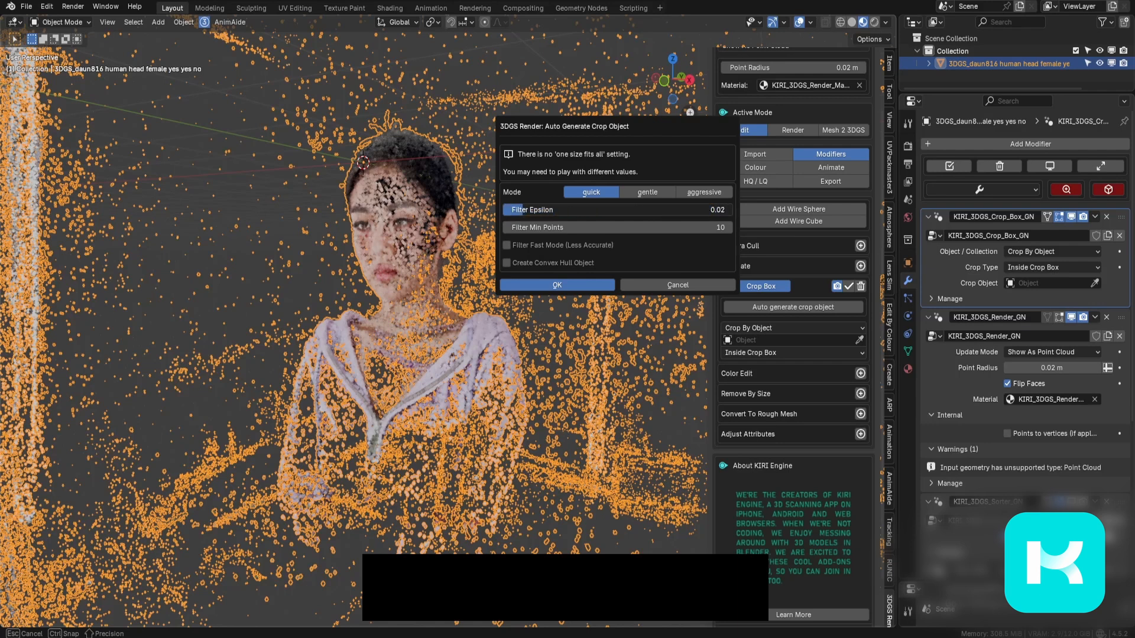
drag(585, 211, 373, 278)
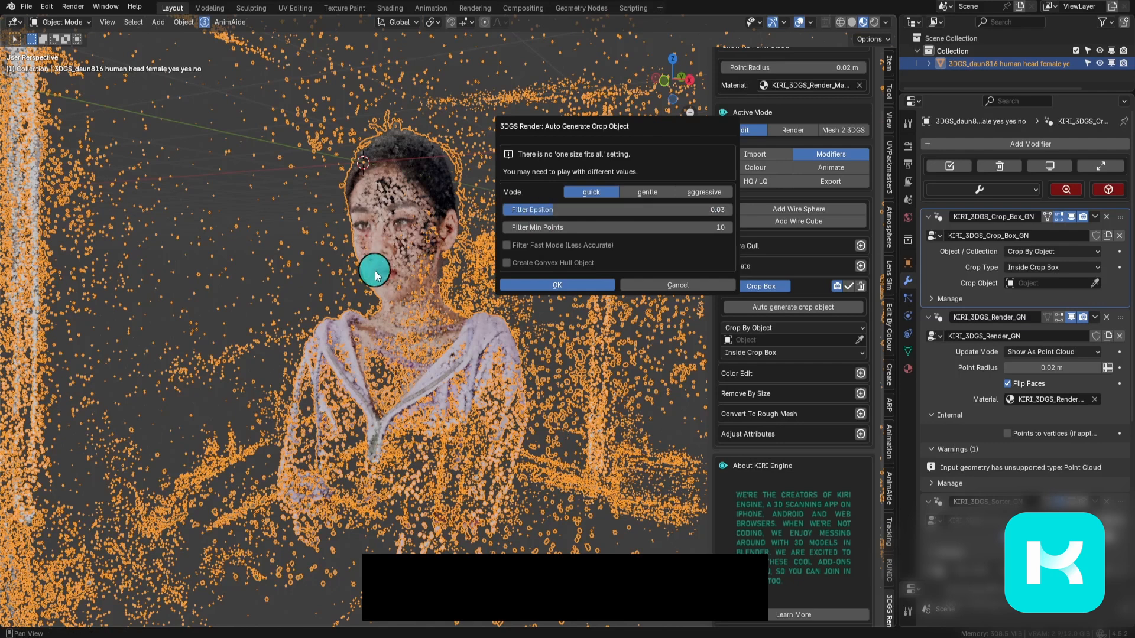
click(690, 285)
scroll(474, 349, down, 15)
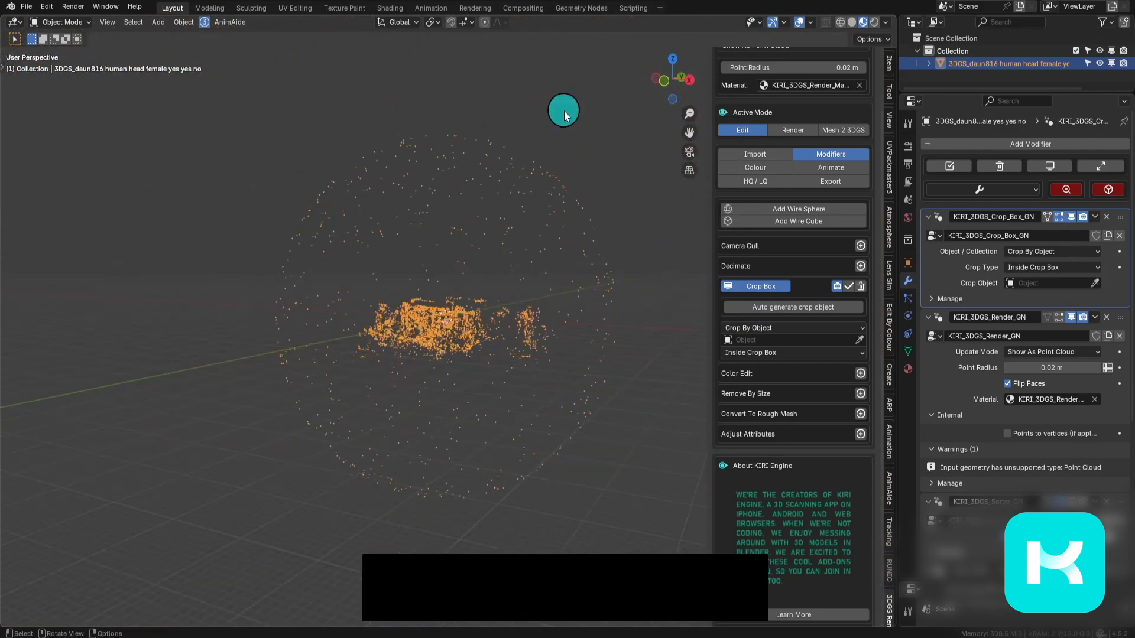
scroll(572, 401, up, 12)
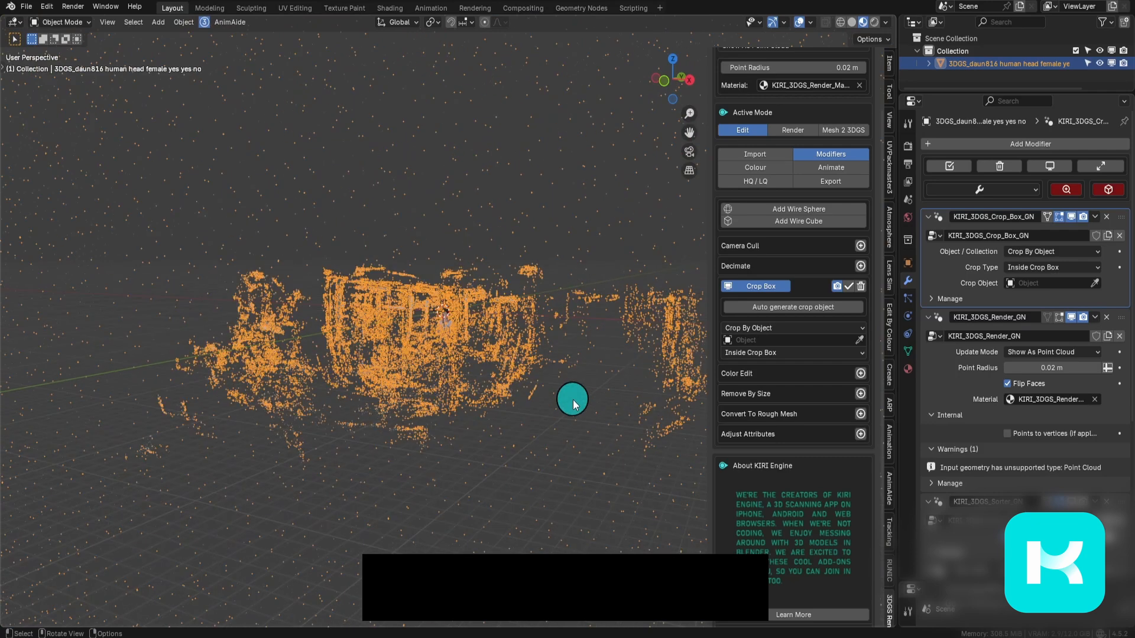
scroll(572, 401, down, 10)
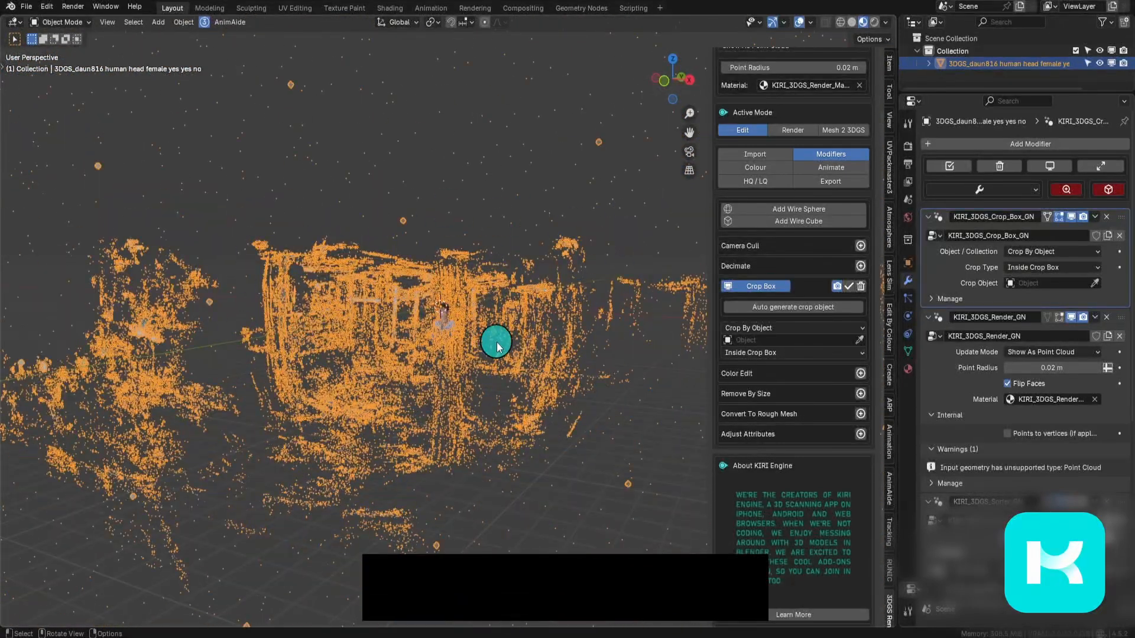
scroll(476, 375, up, 10)
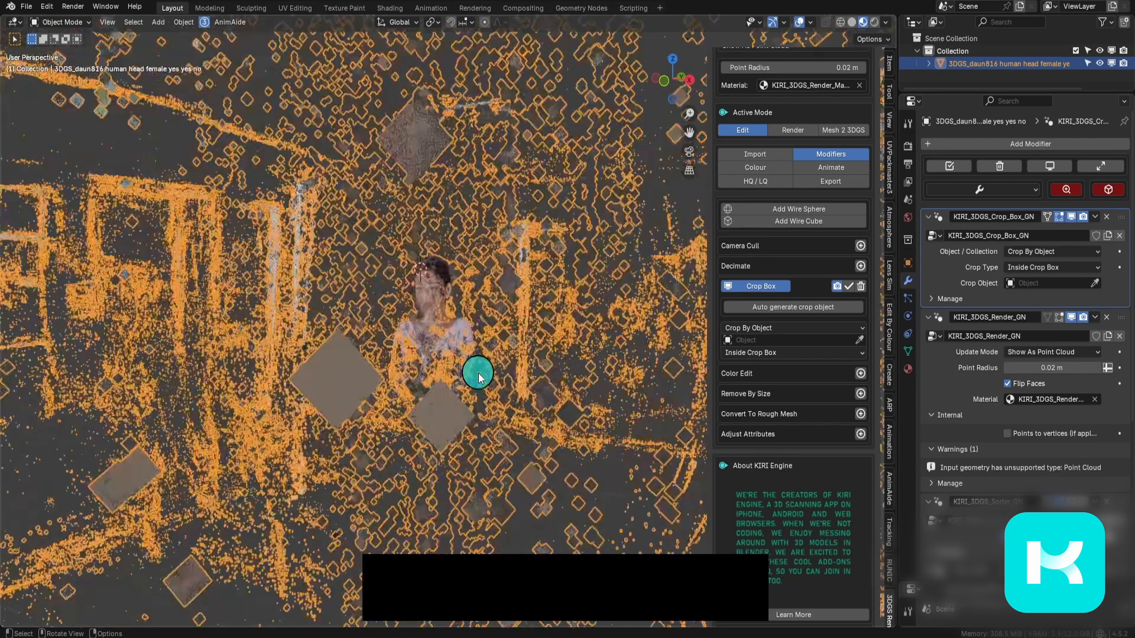
scroll(477, 374, up, 5)
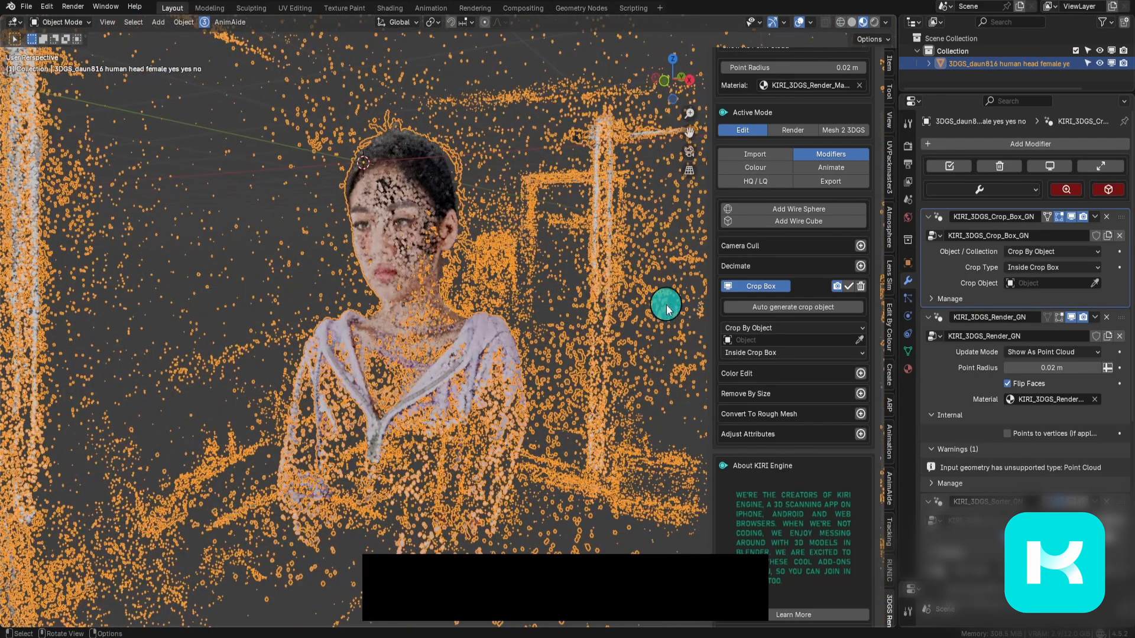
- Auto-generate a crop object from the scan in quick mode with Filter Epsilon 0.03 and Filter Min Points 10
click(858, 309)
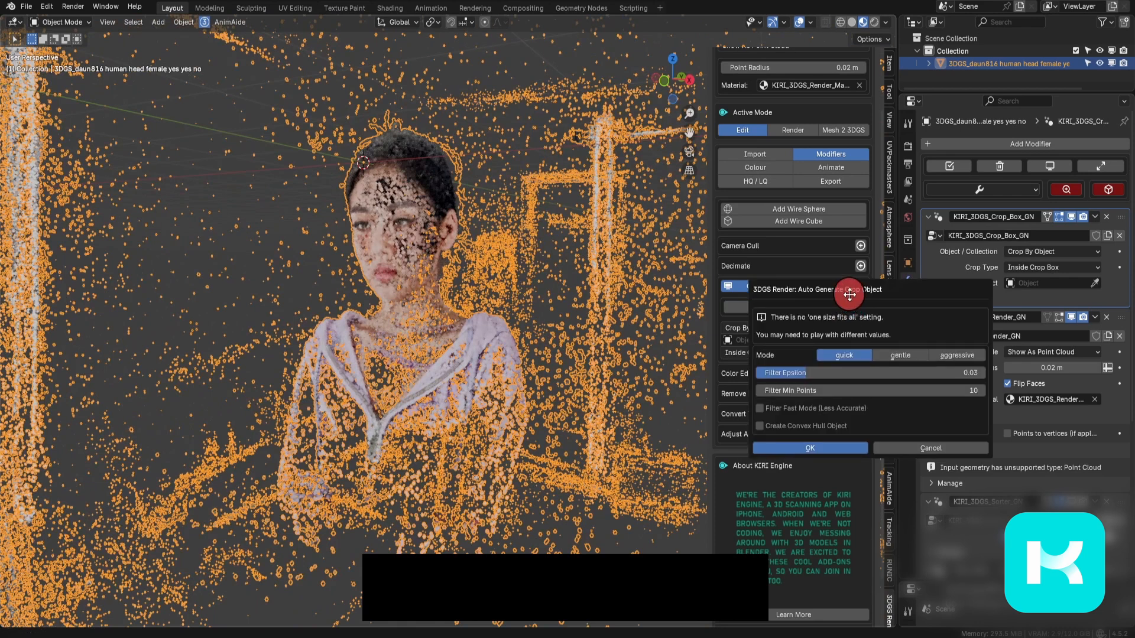
drag(849, 304, 531, 160)
mouse_move(494, 237)
mouse_down()
mouse_move(663, 236)
mouse_move(479, 243)
mouse_up()
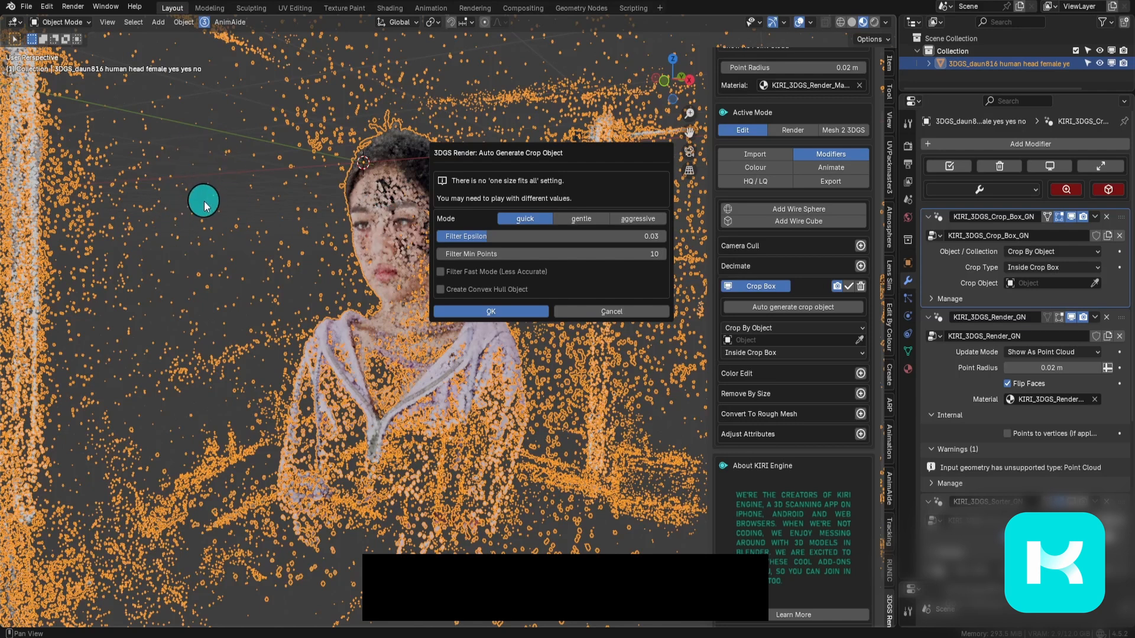
drag(600, 254, 601, 254)
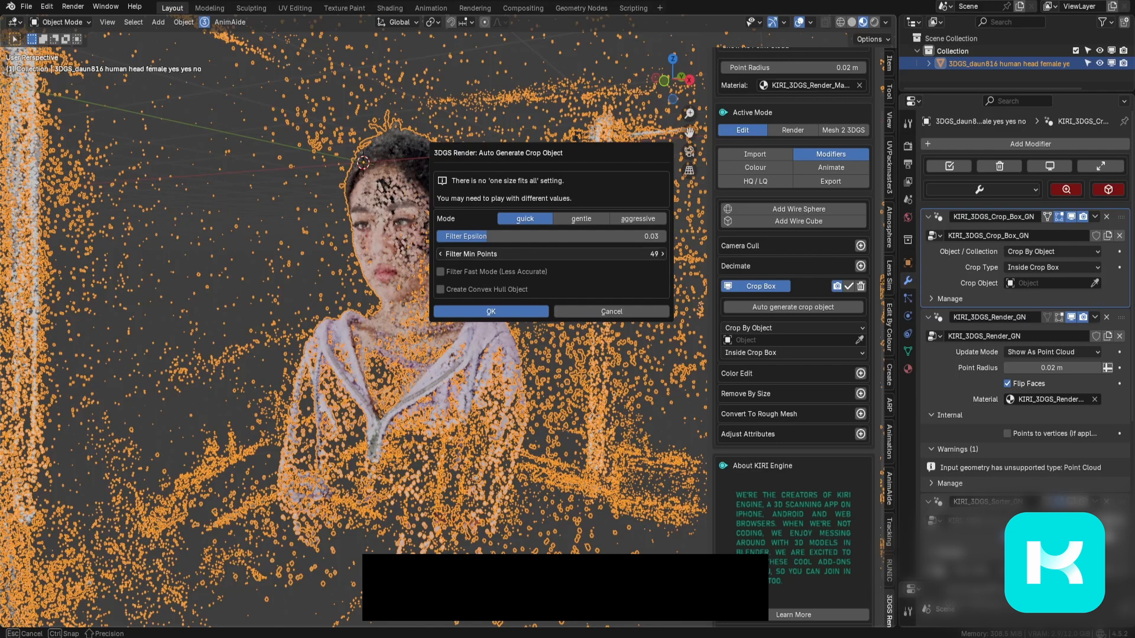
drag(600, 253, 600, 253)
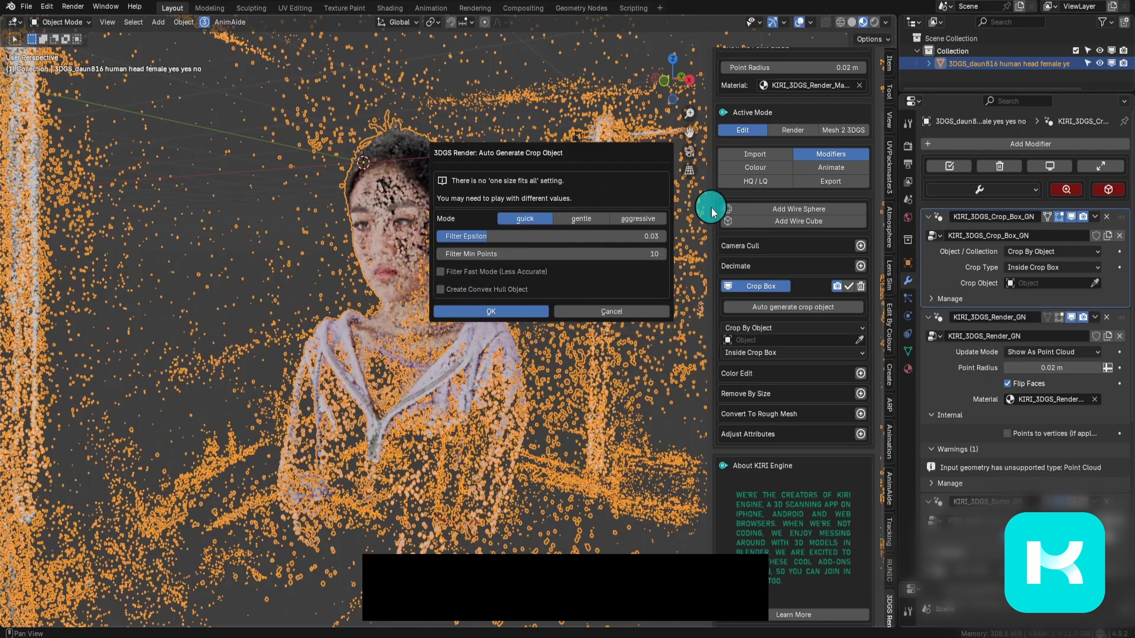
click(511, 312)
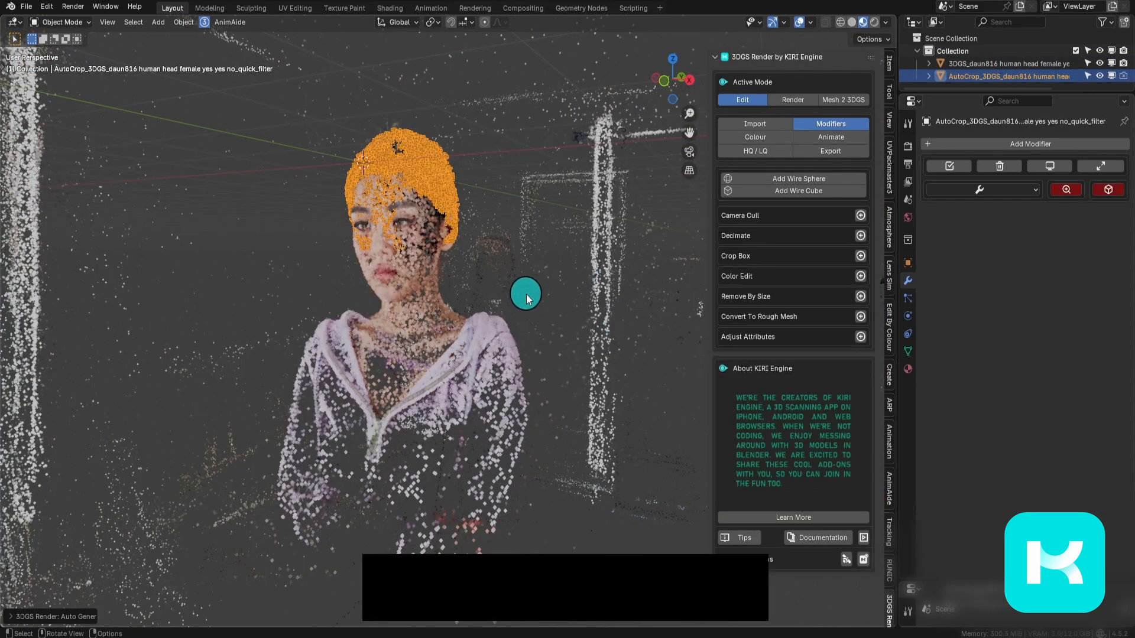
- Check the generated crop object by temporarily shifting it off the scan, and delete it
key(g)
right_click(416, 231)
key(g)
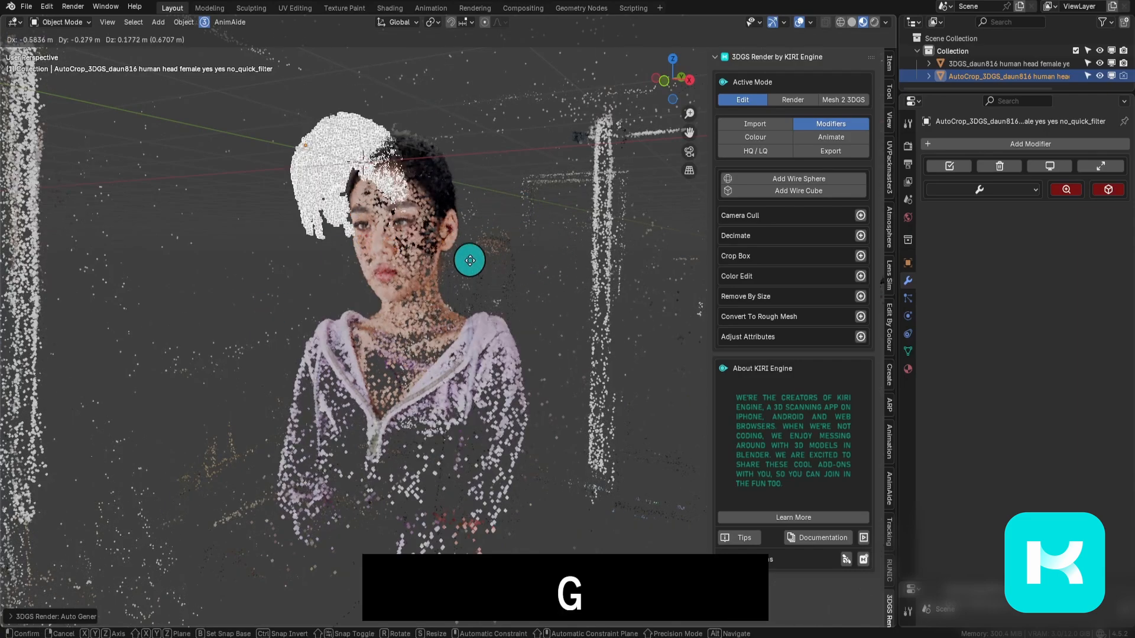
right_click(495, 219)
mouse_move(495, 219)
middle_down()
mouse_move(534, 255)
mouse_move(698, 246)
mouse_move(443, 236)
mouse_move(615, 233)
mouse_move(478, 231)
middle_up()
key(x)
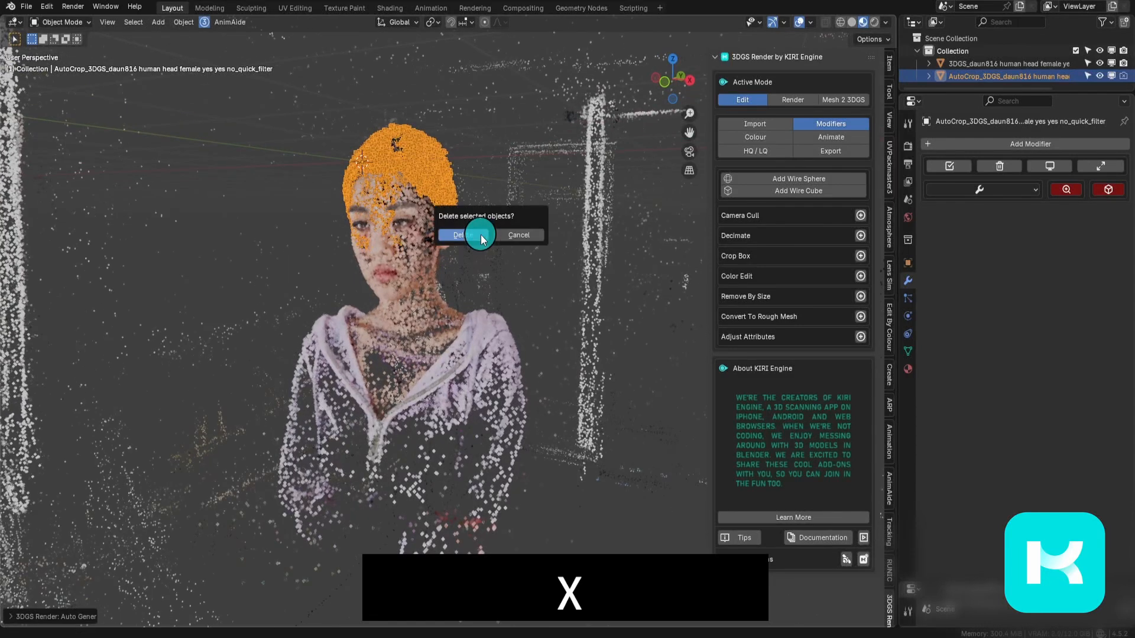
click(481, 237)
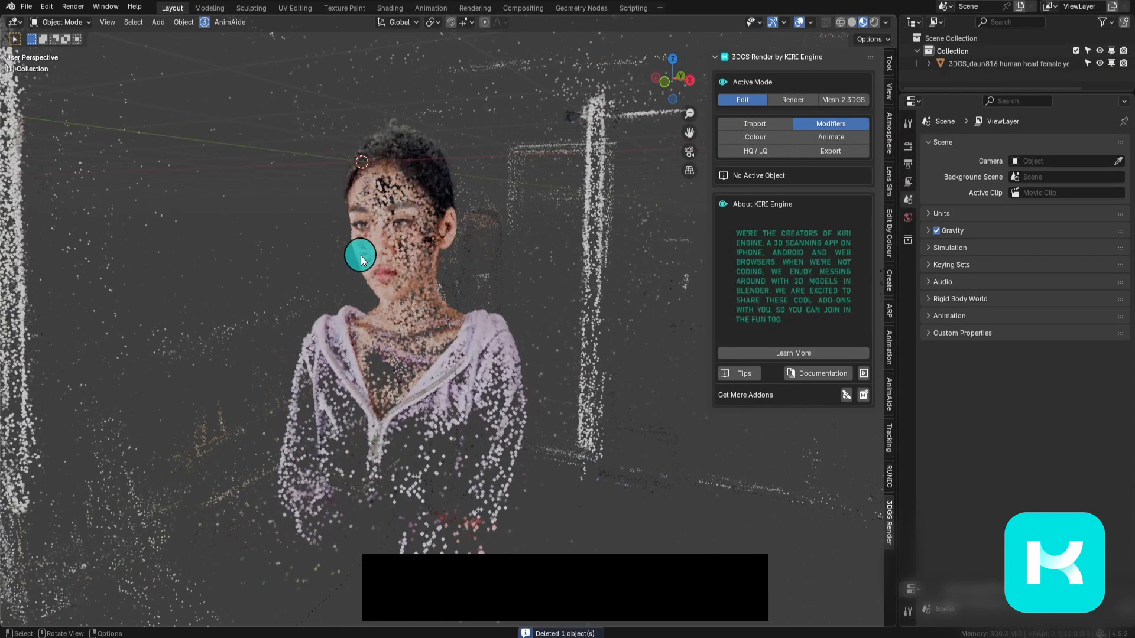
- Select the head scan and auto-generate a crop object in quick mode with Filter Epsilon 0.09 and Filter Min Points 10
click(398, 232)
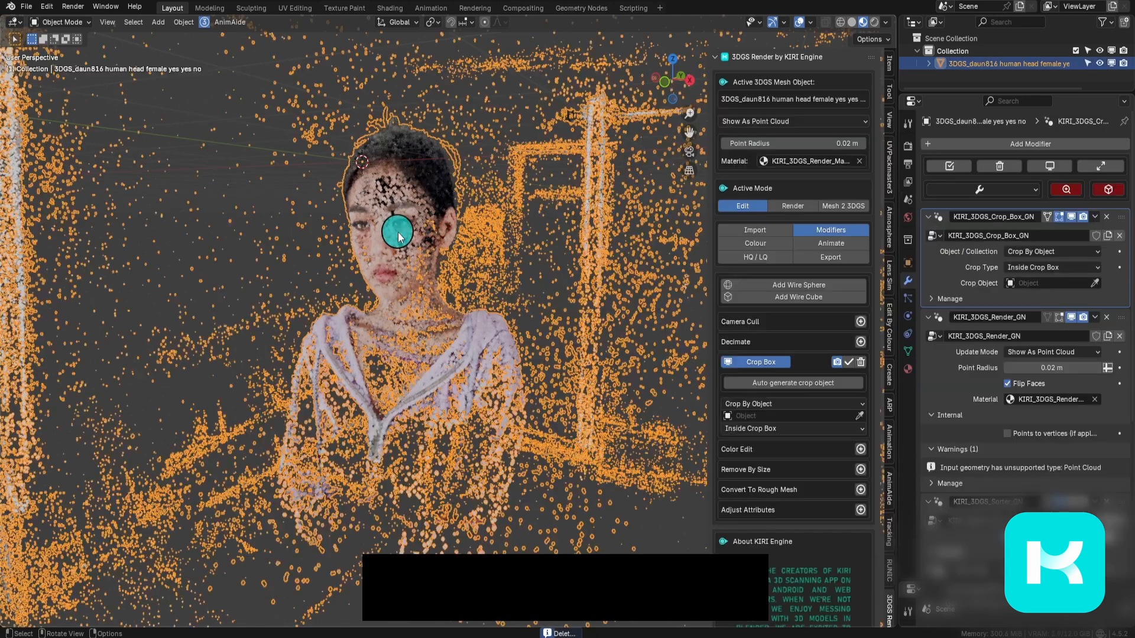
click(813, 383)
drag(823, 362, 517, 152)
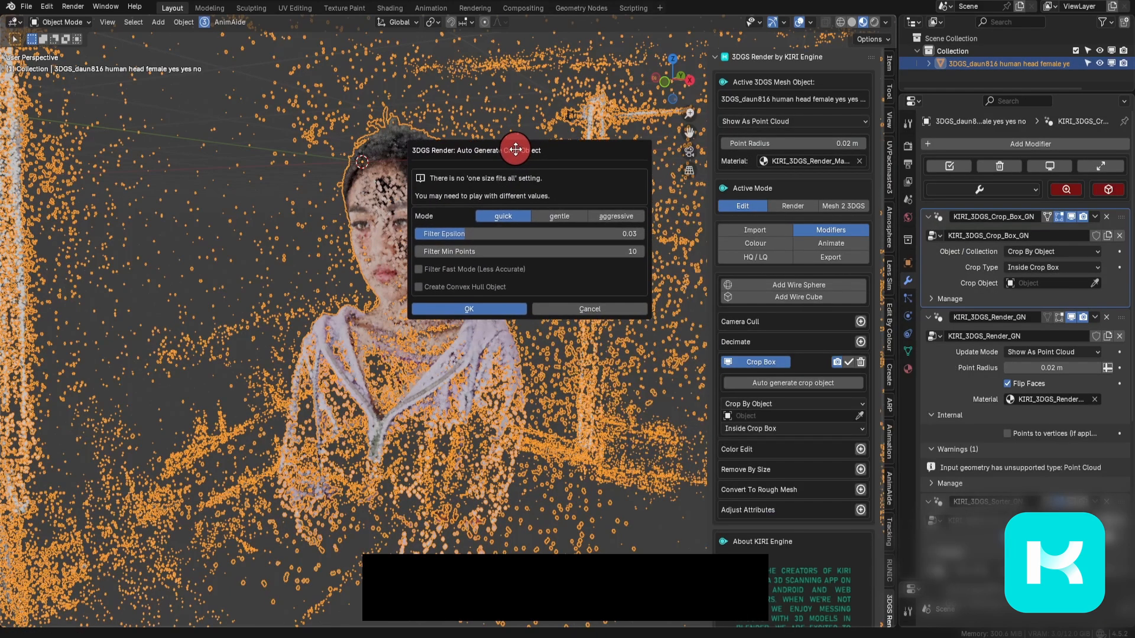
drag(481, 239, 480, 236)
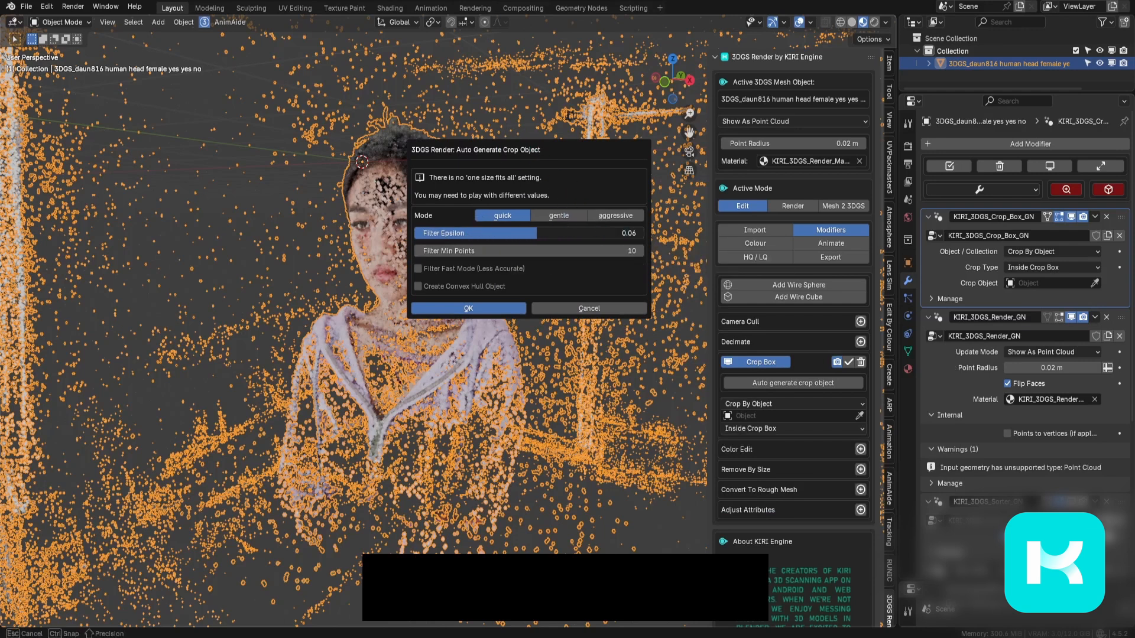
drag(480, 236, 467, 236)
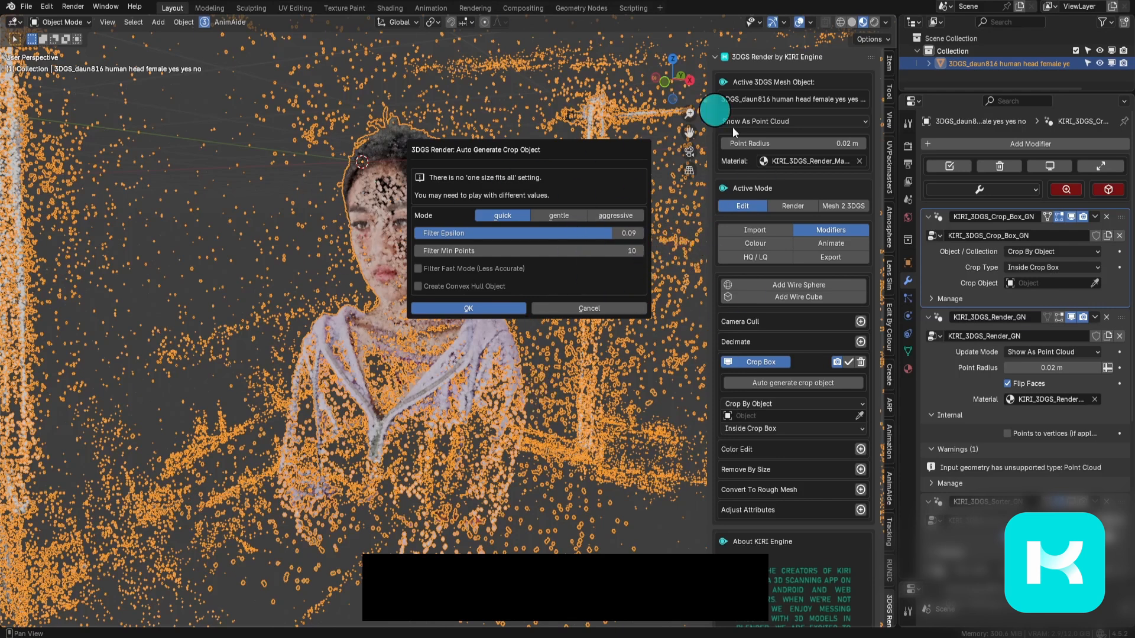
drag(623, 233, 475, 232)
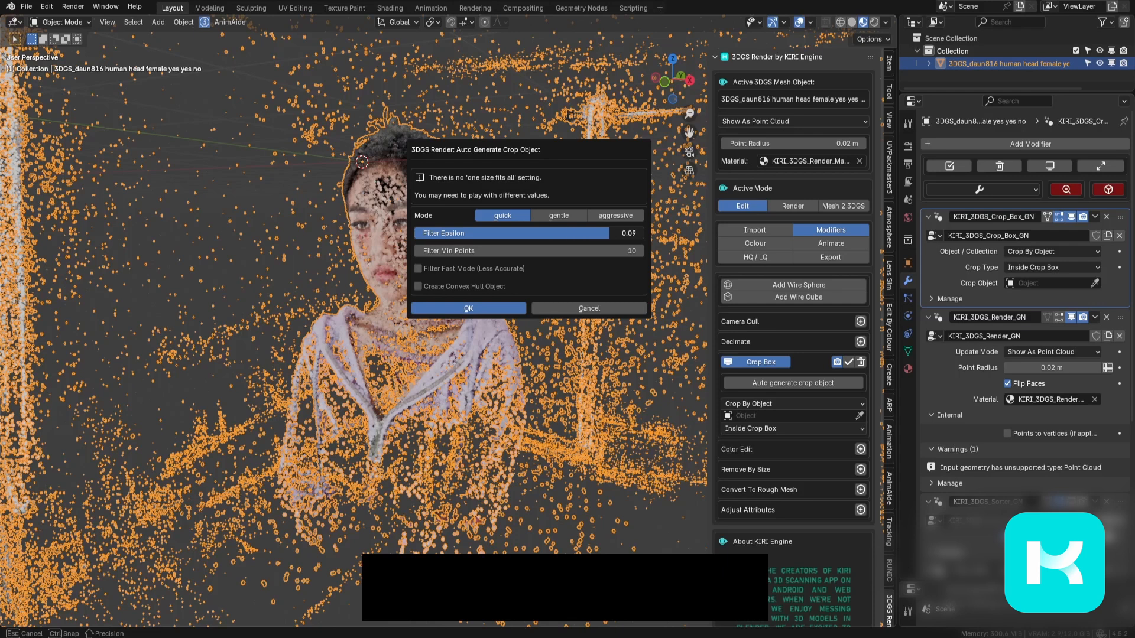
drag(593, 232, 600, 239)
click(503, 309)
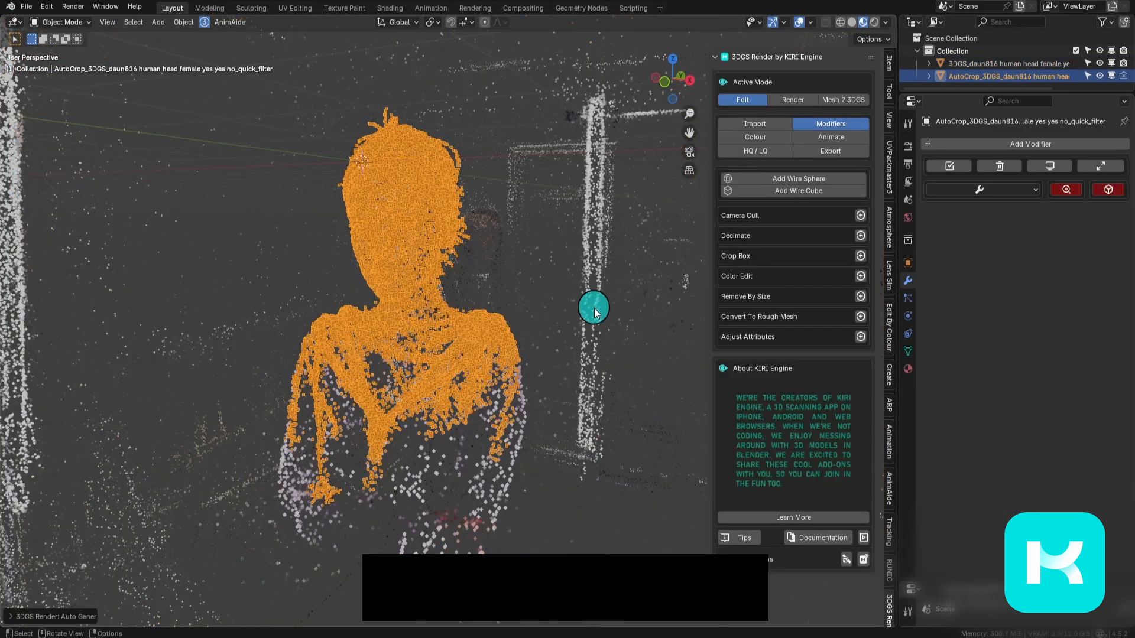
- Examine how well the new crop object covers the head and torso by temporarily shifting it and the scan apart
key(g)
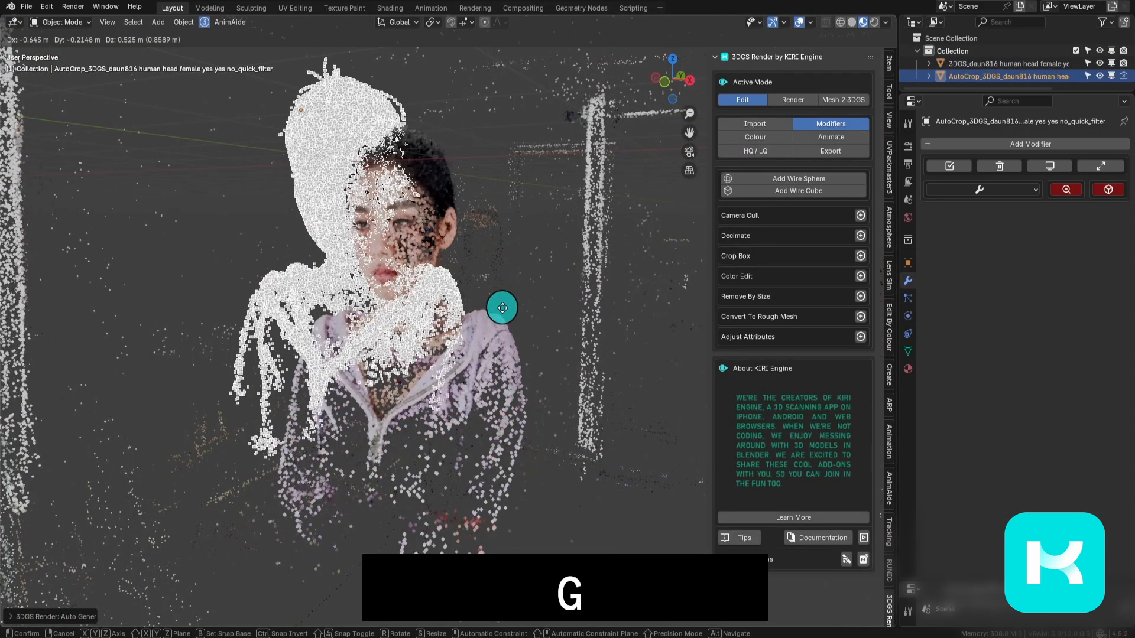
right_click(579, 316)
middle_drag(579, 315, 544, 318)
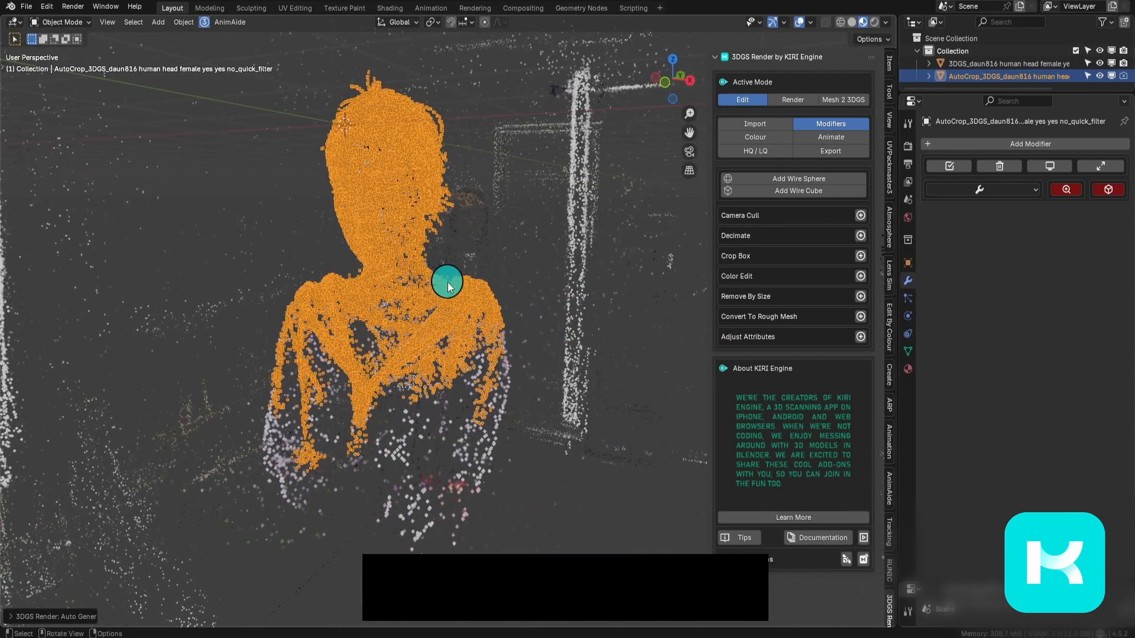
middle_drag(377, 344, 459, 312)
key(g)
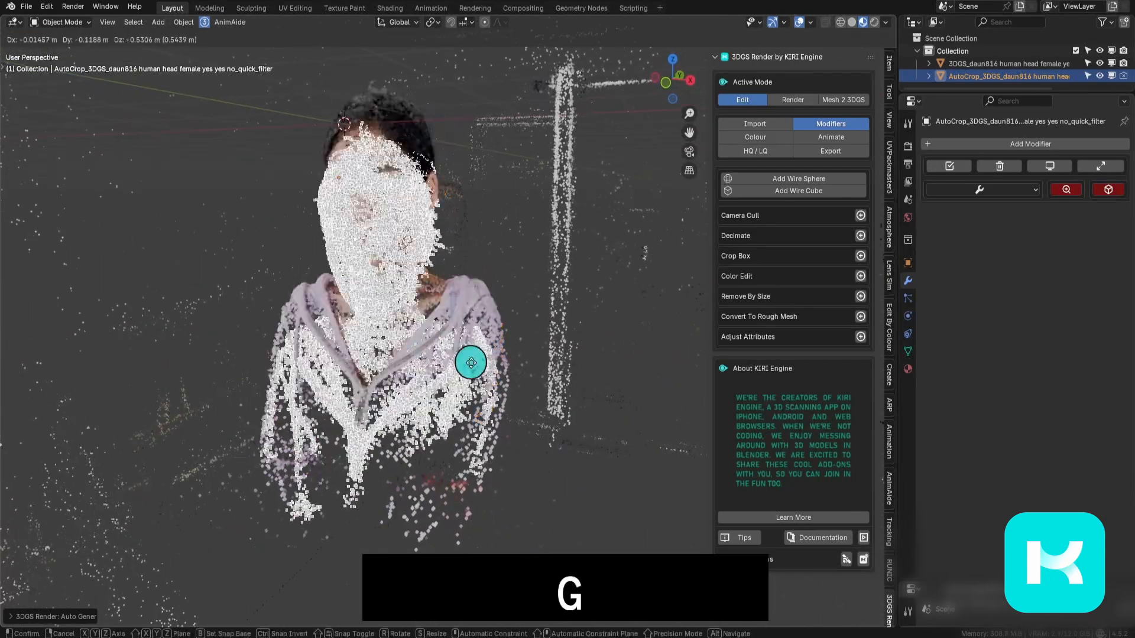
right_click(467, 247)
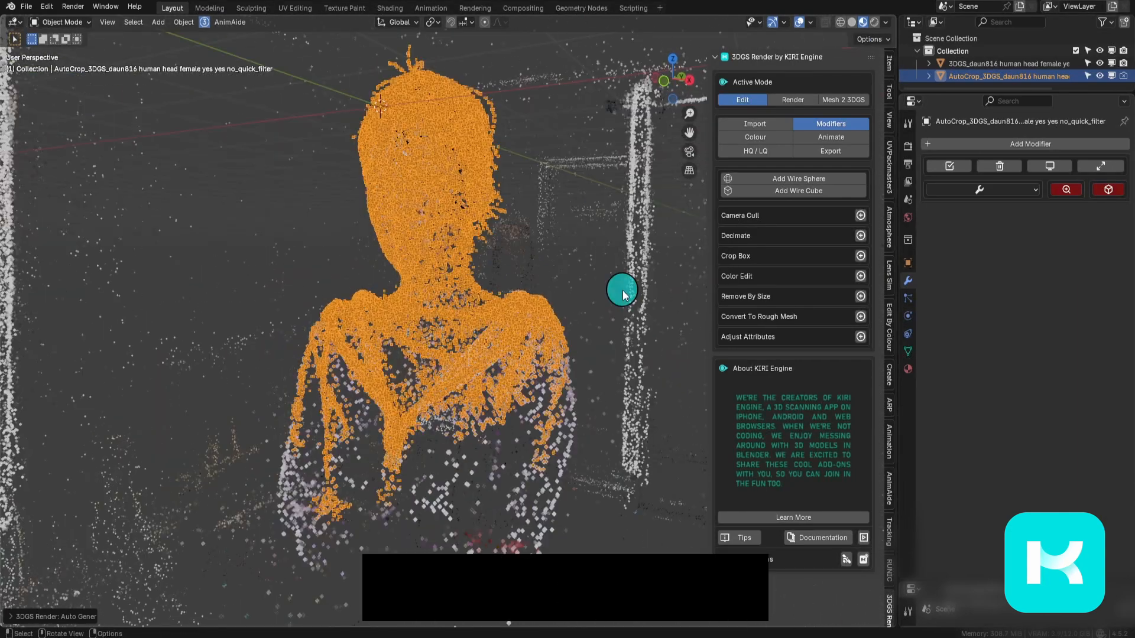
scroll(623, 296, down, 3)
click(514, 449)
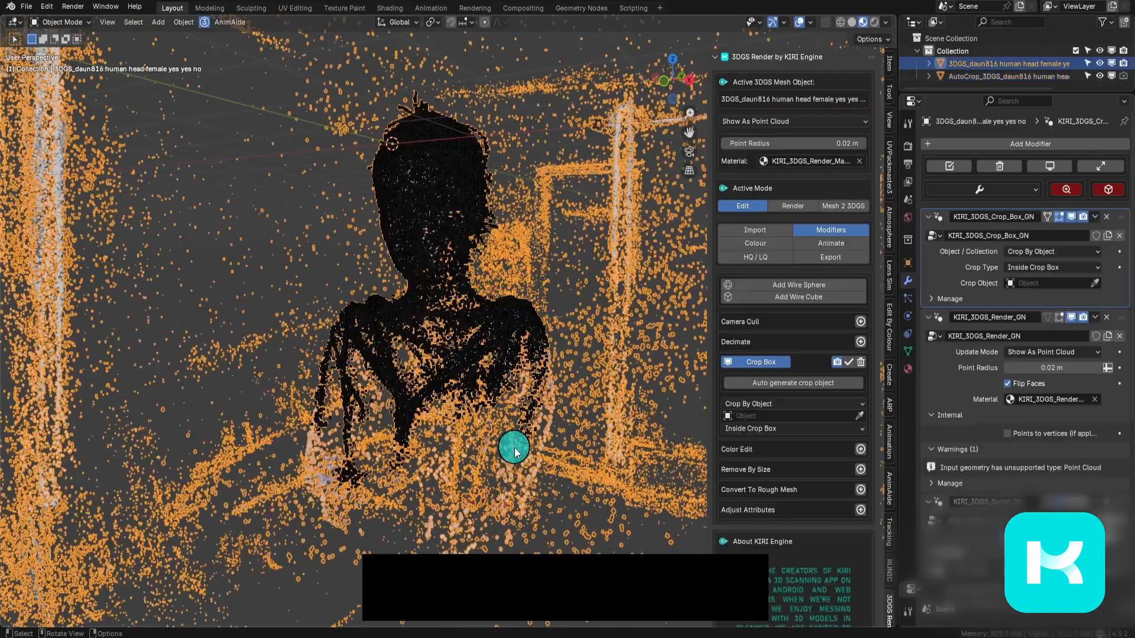
key(g)
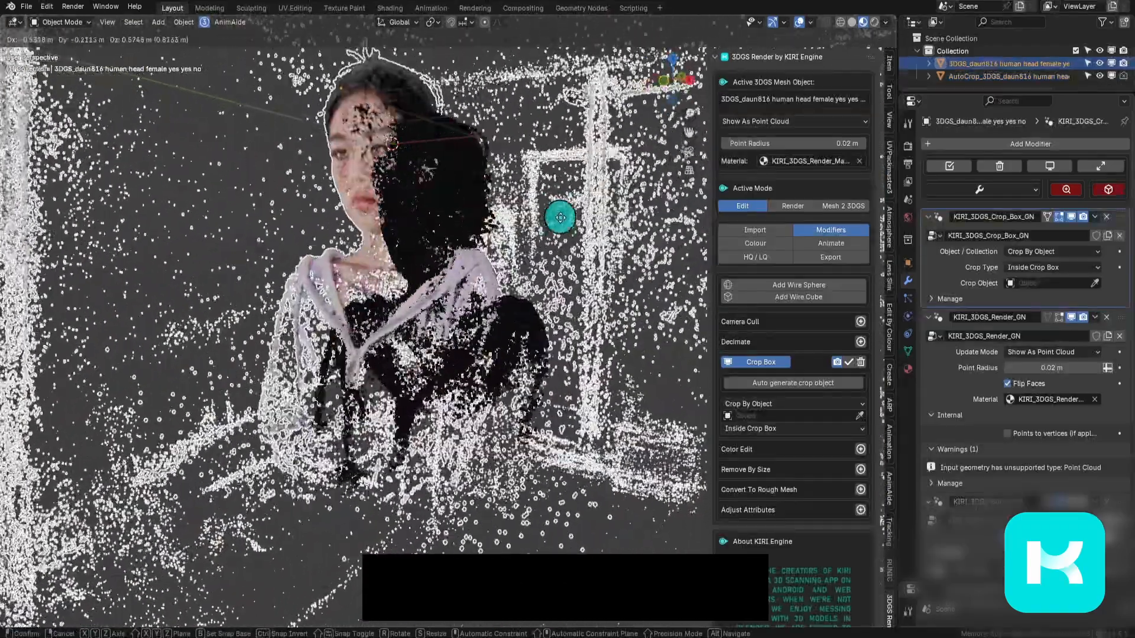
right_click(578, 256)
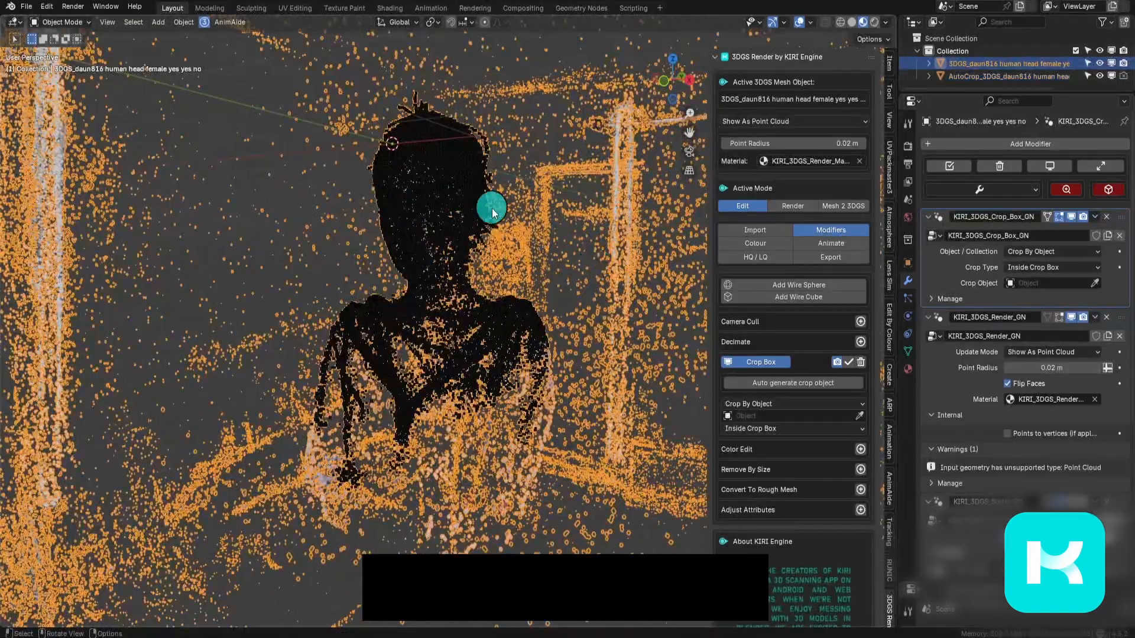
click(456, 199)
key(g)
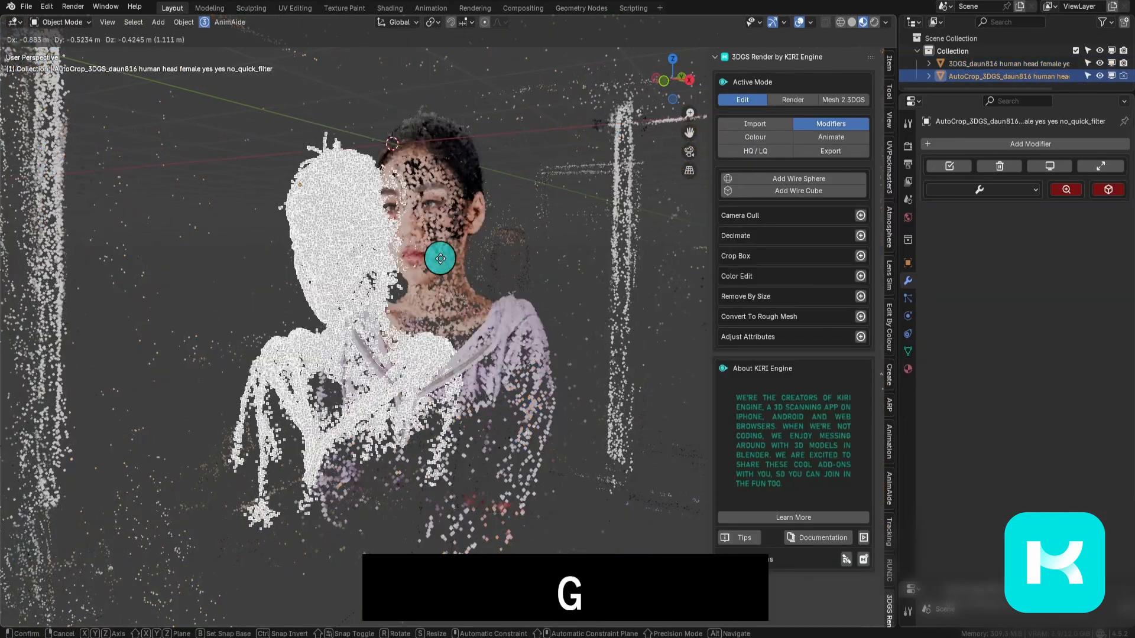
right_click(433, 170)
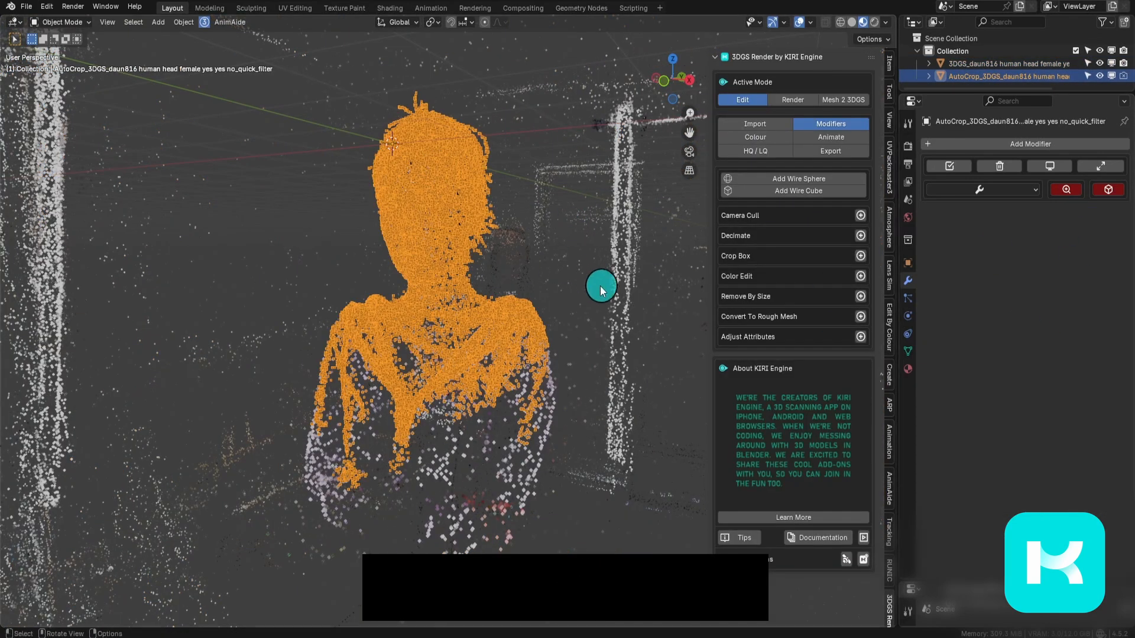
middle_drag(533, 246, 499, 276)
key(g)
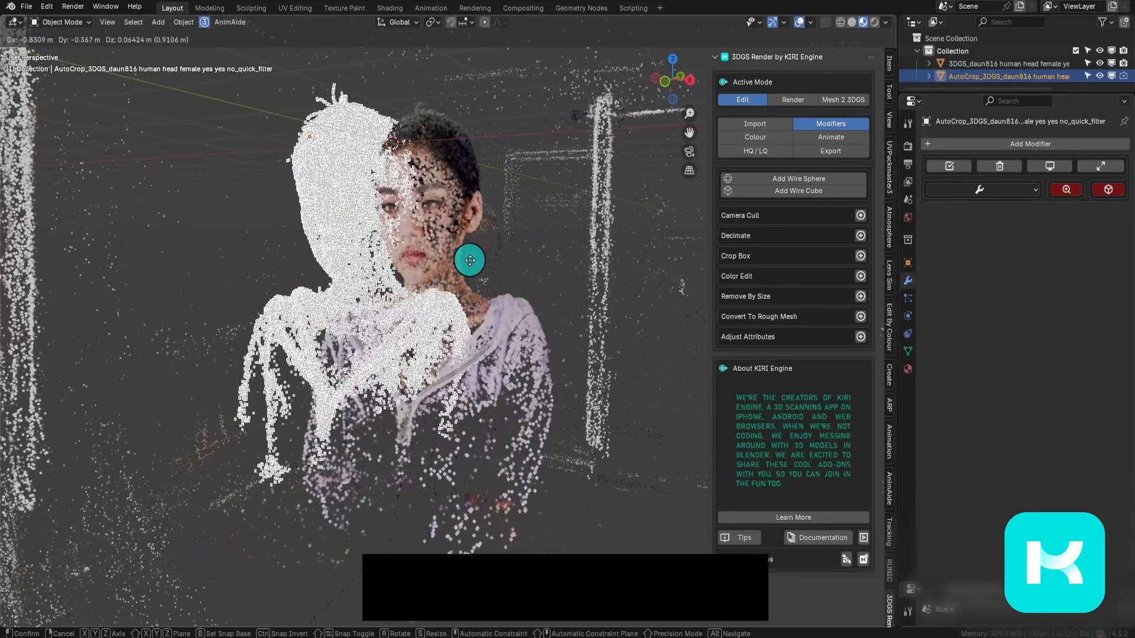
right_click(470, 262)
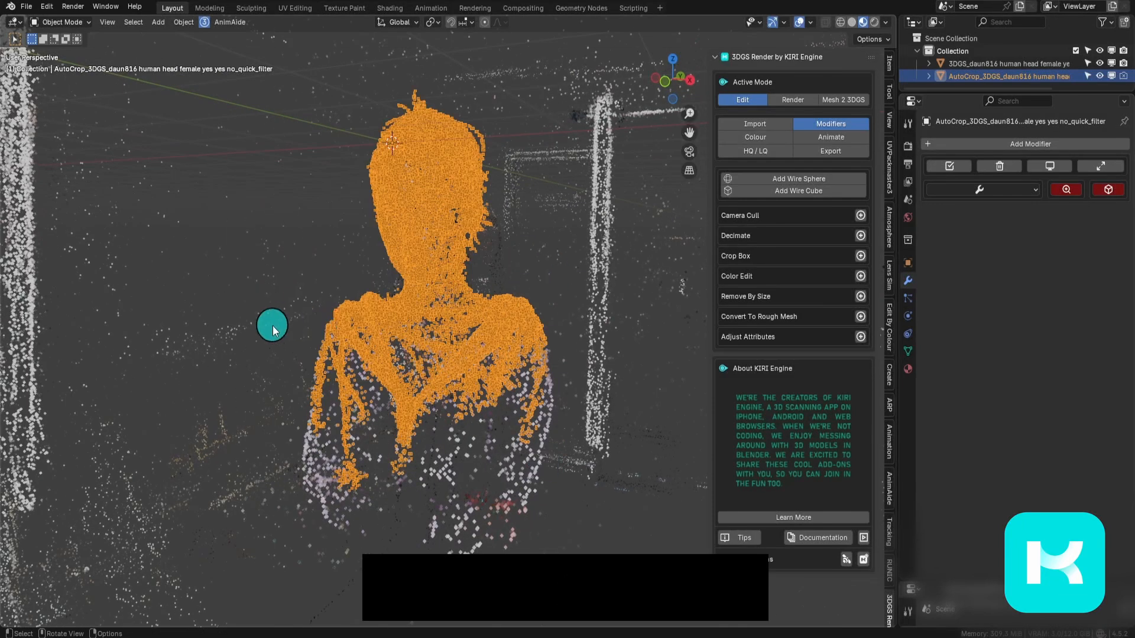
- Select the head scan and set its Crop Box to Crop By Object, using the AutoCrop quick_filter object as the crop object
click(273, 330)
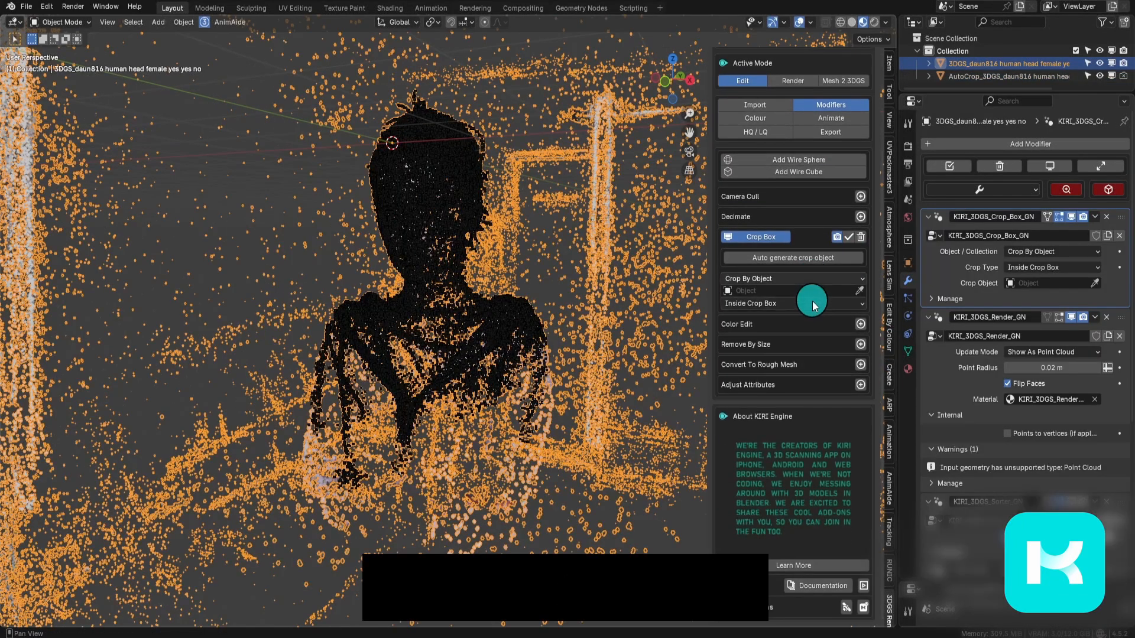
scroll(809, 296, down, 5)
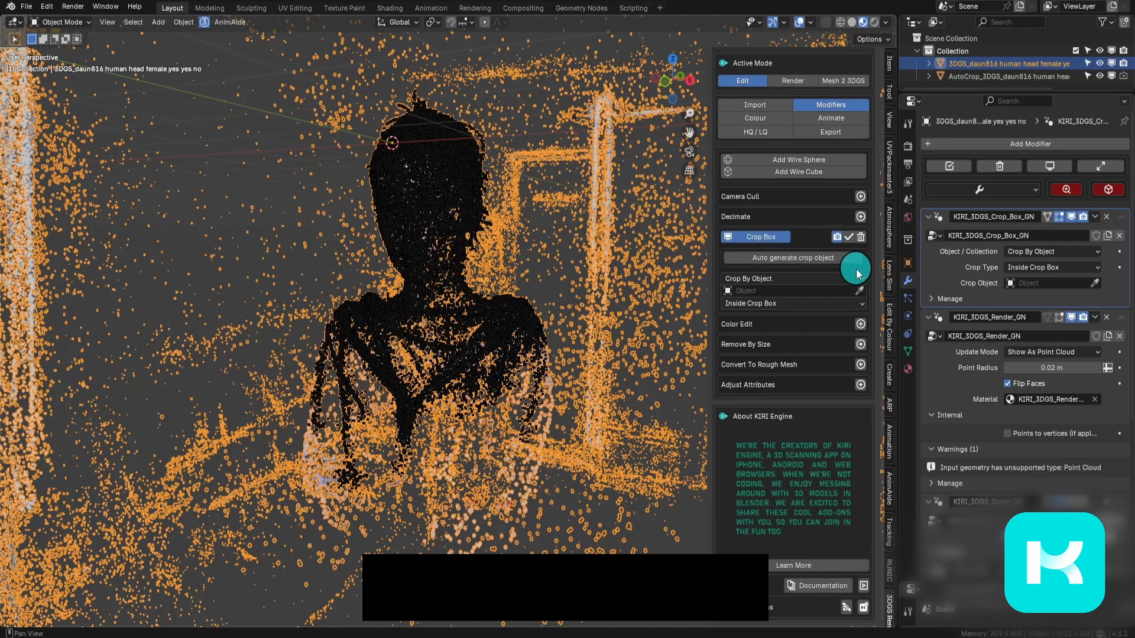
click(793, 281)
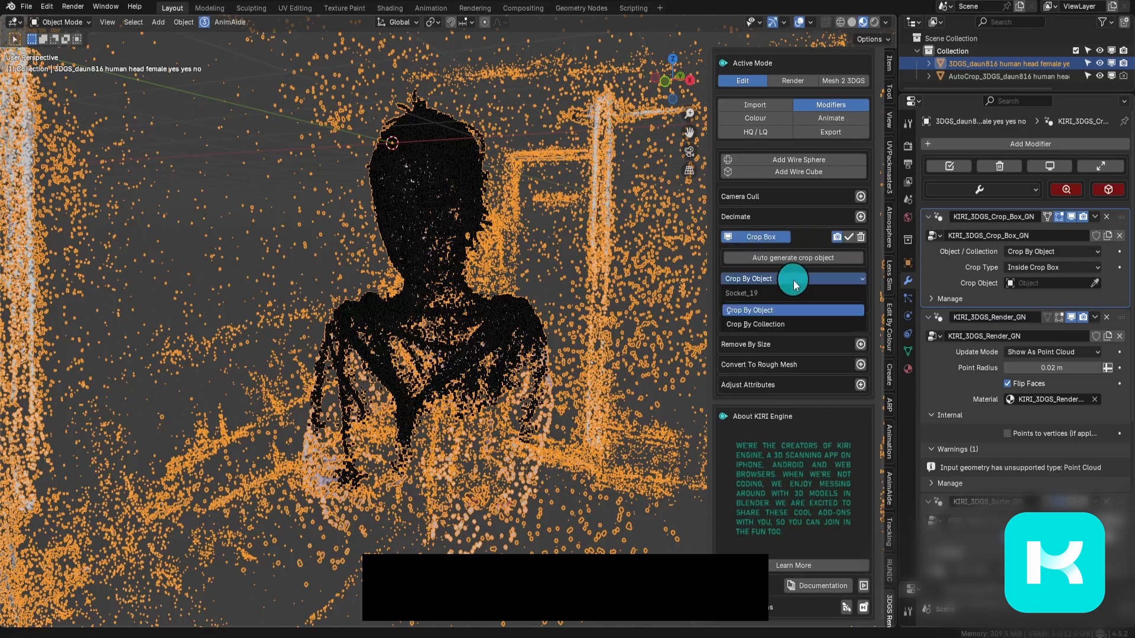
click(795, 311)
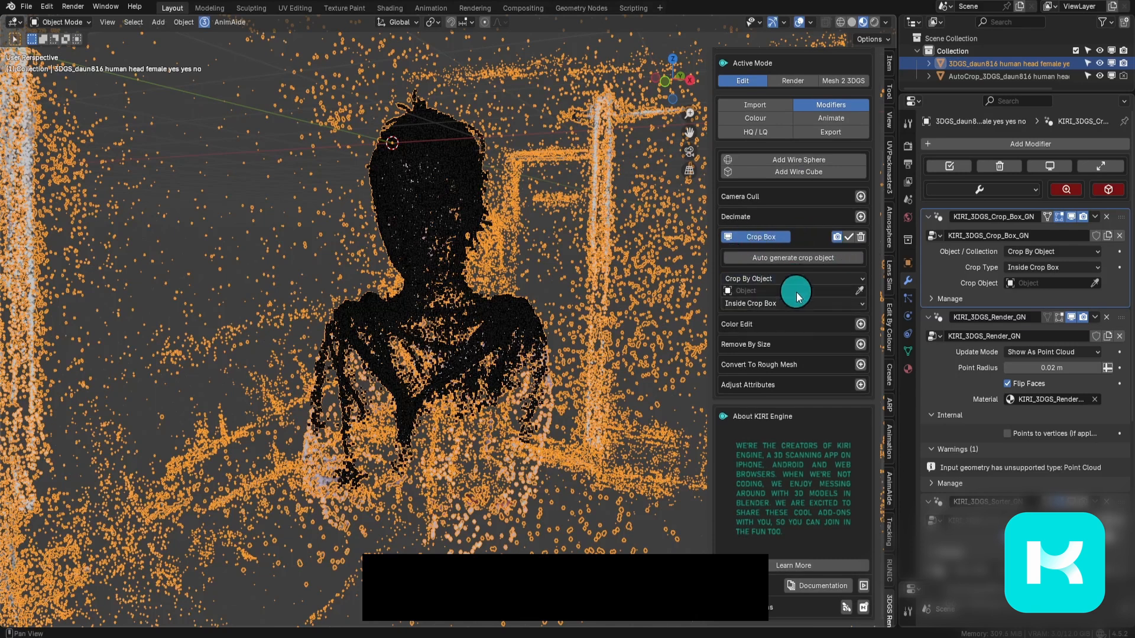
click(797, 291)
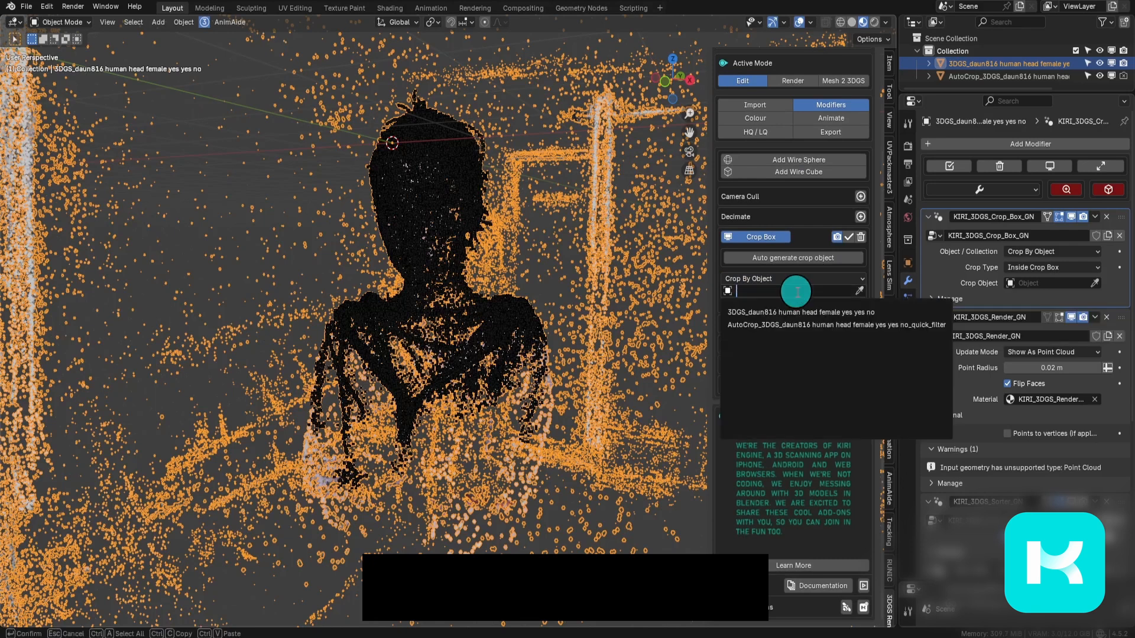
click(807, 325)
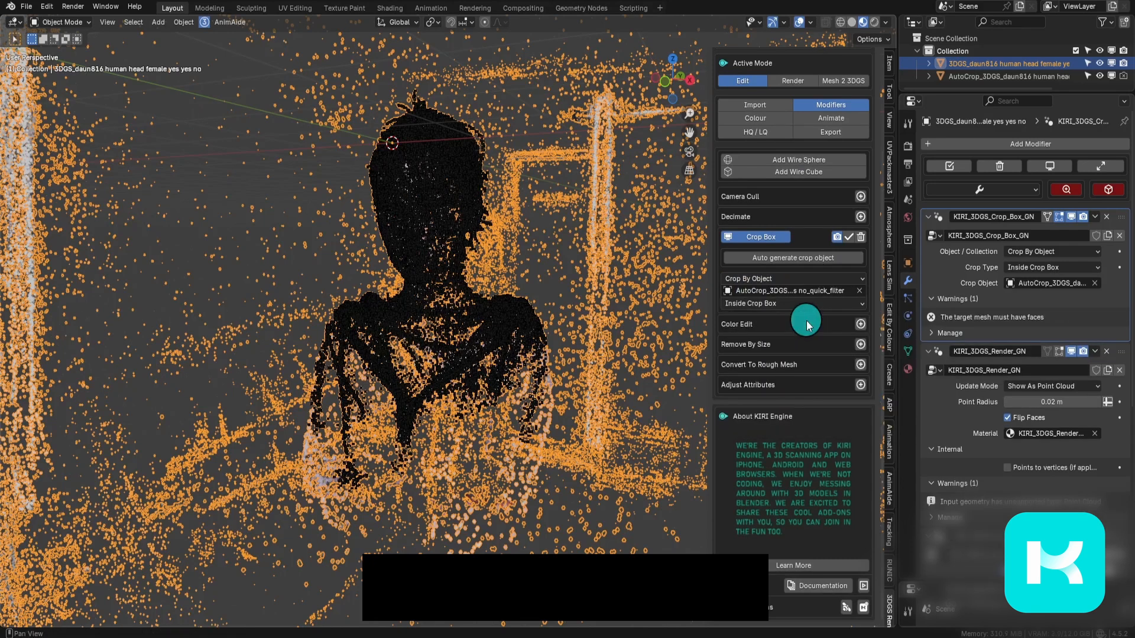
- Set the Crop Box type to Nearest Point Further Than with a distance threshold of 0.200
click(804, 304)
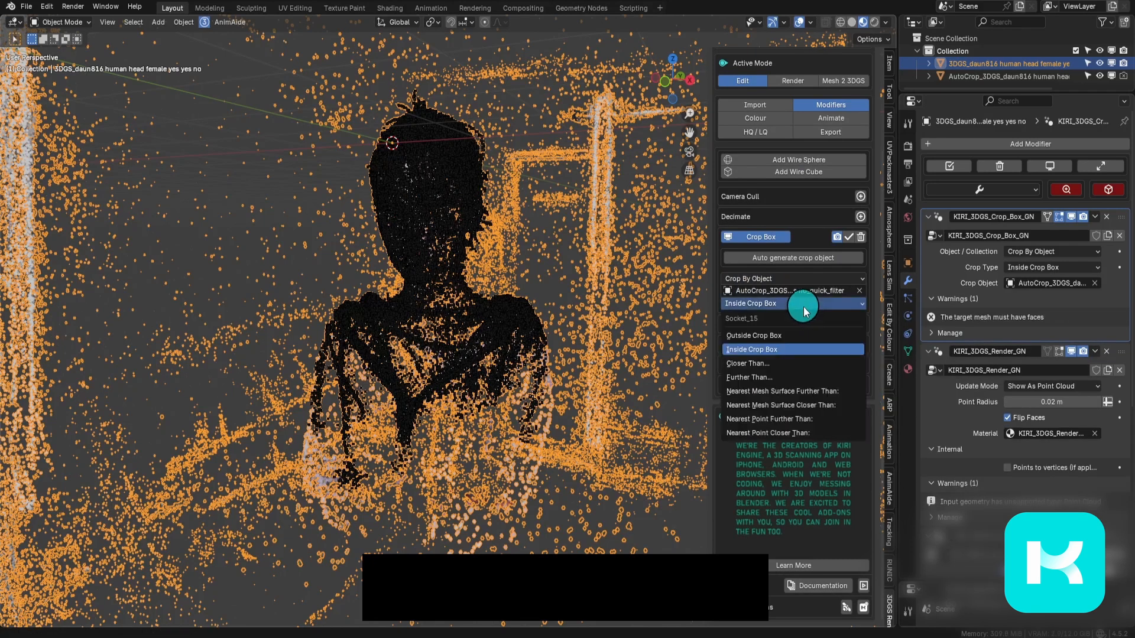
click(840, 418)
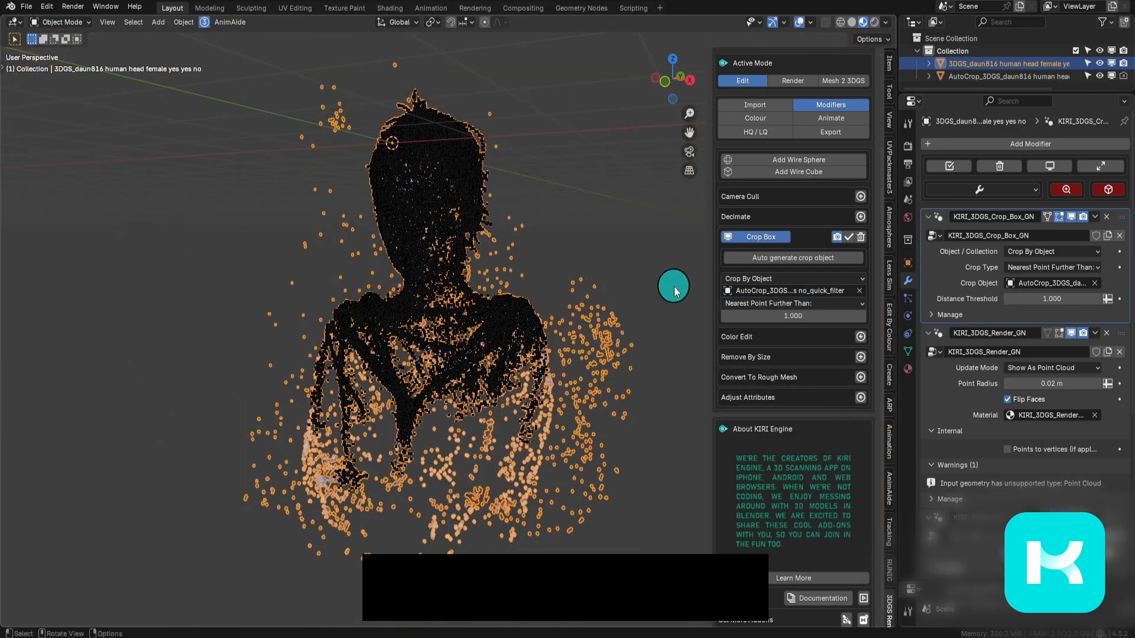
middle_drag(670, 284, 709, 310)
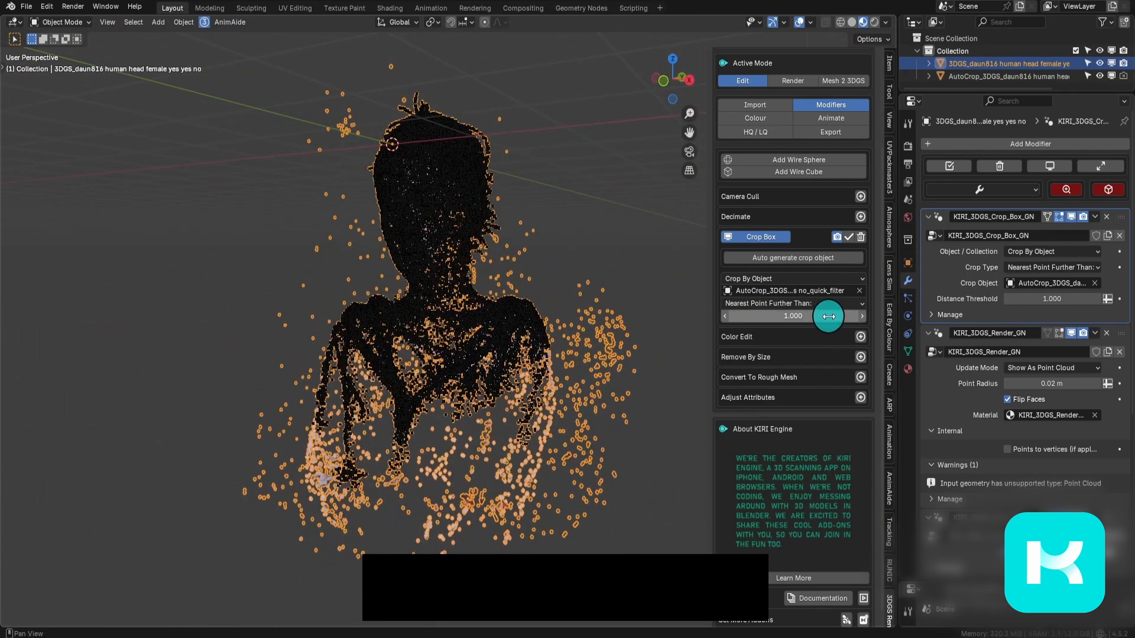
drag(831, 316, 803, 316)
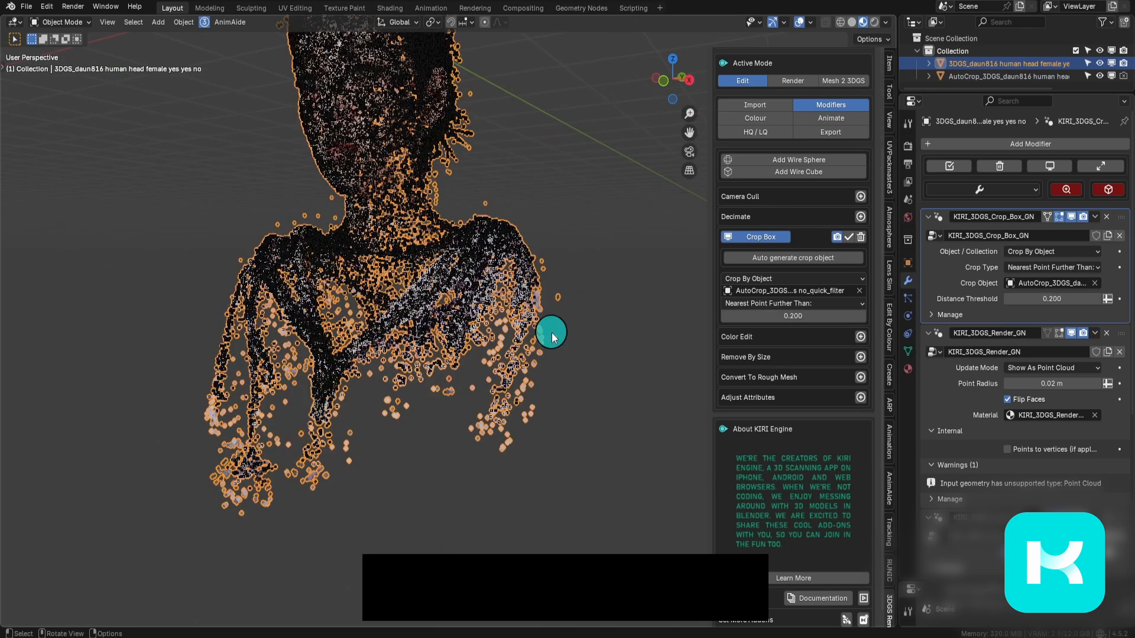
- Examine how the scan's cropped points around the shoulders line up with the crop object's points
scroll(552, 335, up, 6)
key(g)
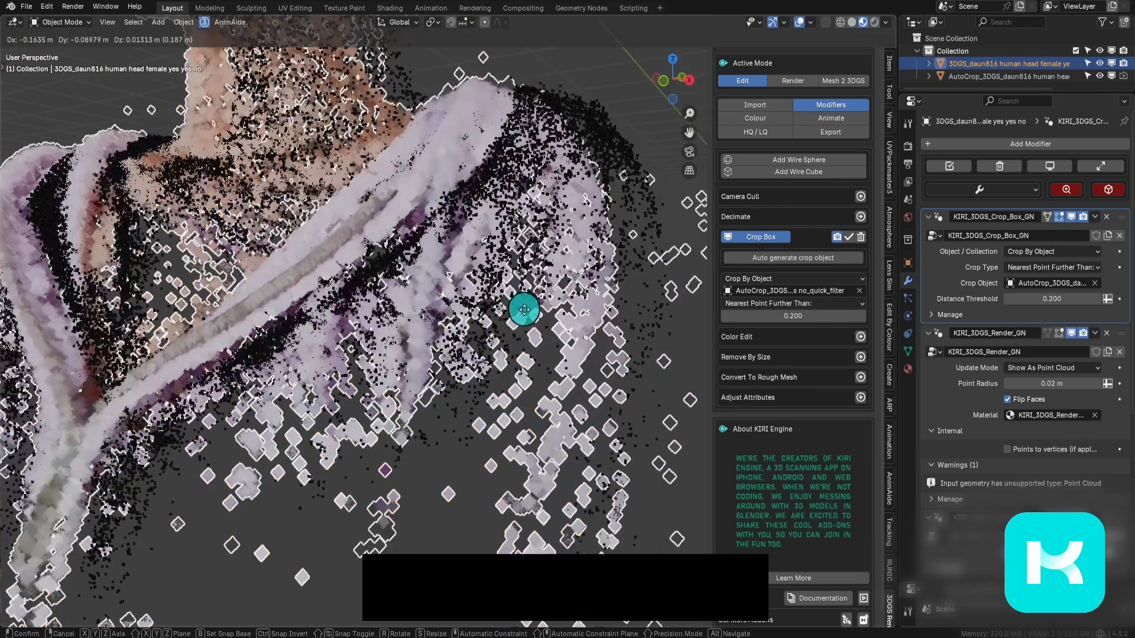
right_click(523, 311)
scroll(513, 298, down, 5)
scroll(497, 284, up, 1)
scroll(515, 324, up, 3)
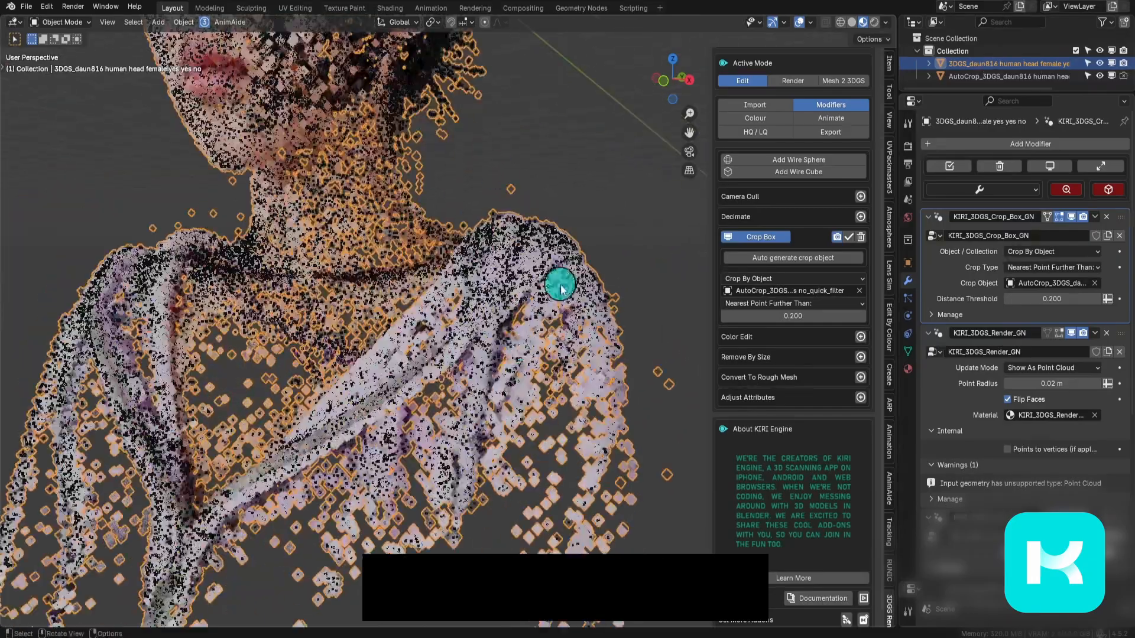
click(514, 265)
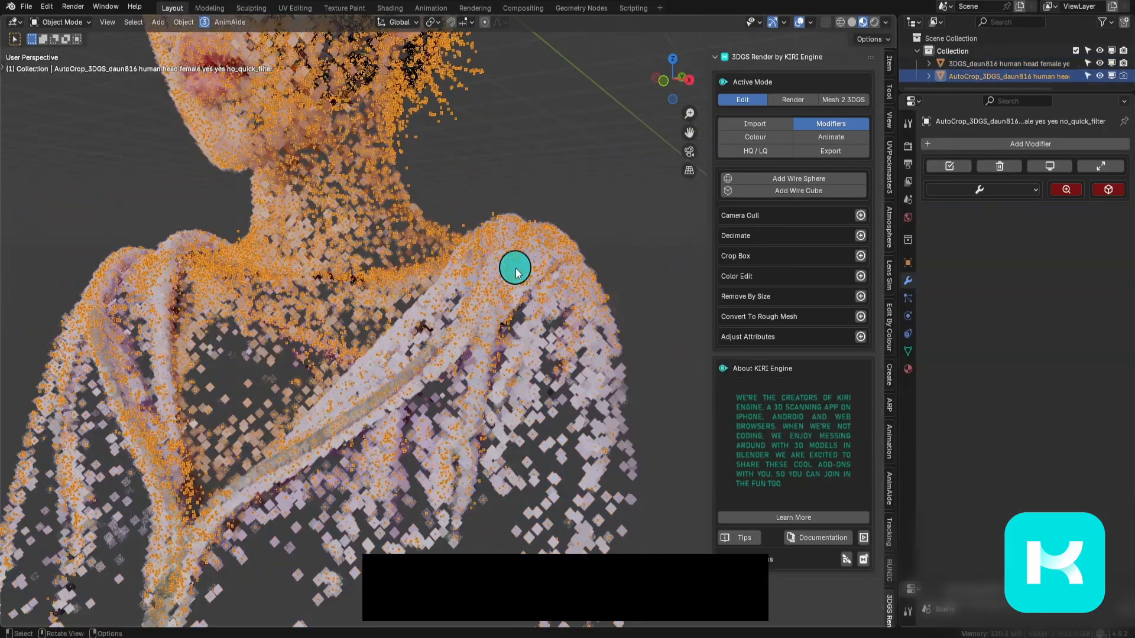
click(537, 473)
shift+middle_drag(537, 474, 515, 348)
scroll(486, 331, up, 1)
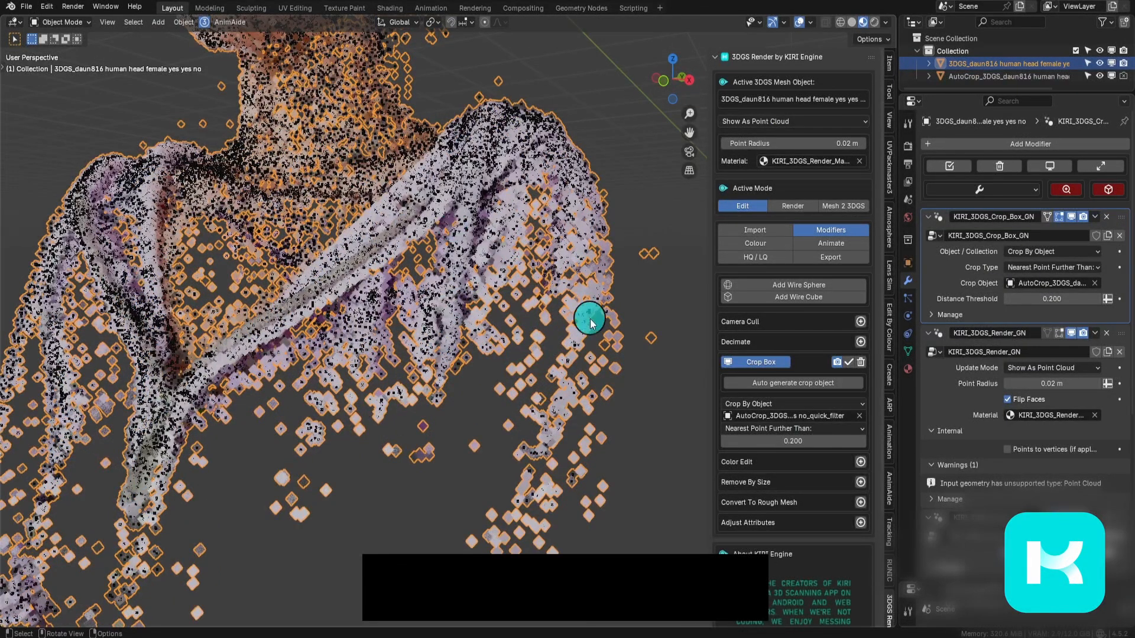
- Set the Crop Box distance threshold to 0 and inspect the crop around the head and torso
scroll(777, 431, down, 3)
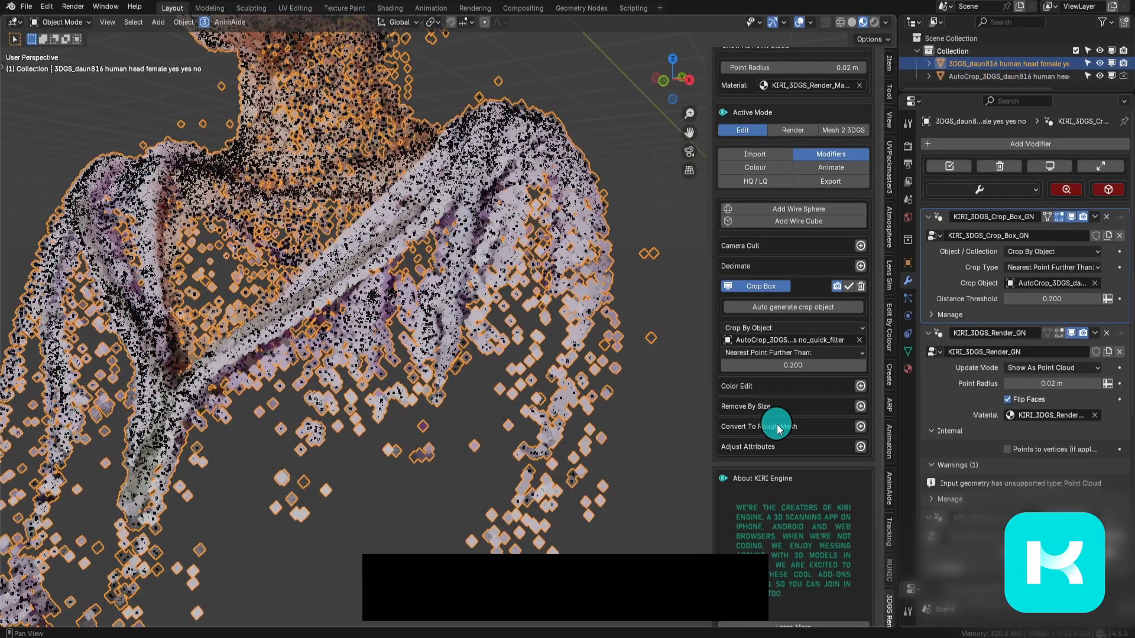
click(830, 365)
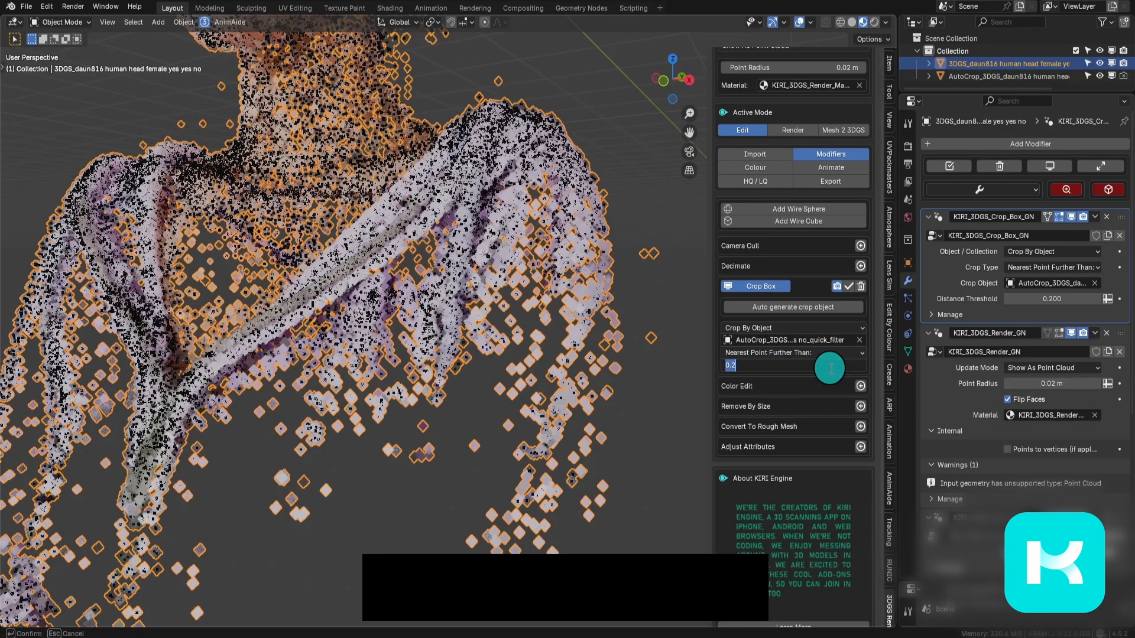
text(0)
key(Return)
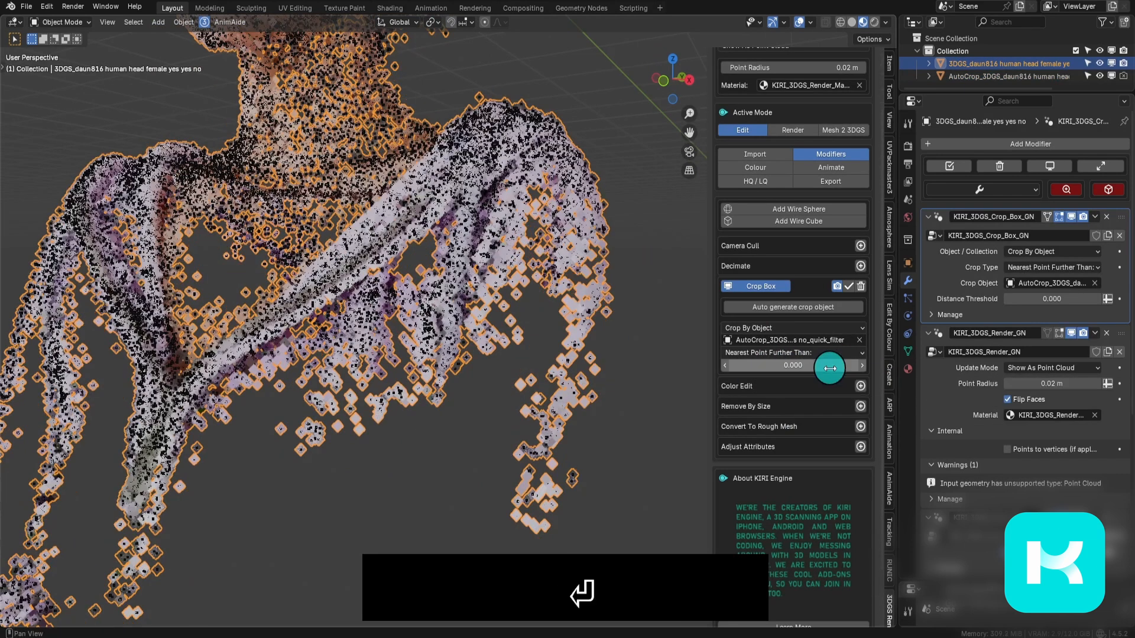
scroll(549, 335, down, 5)
middle_drag(549, 334, 469, 290)
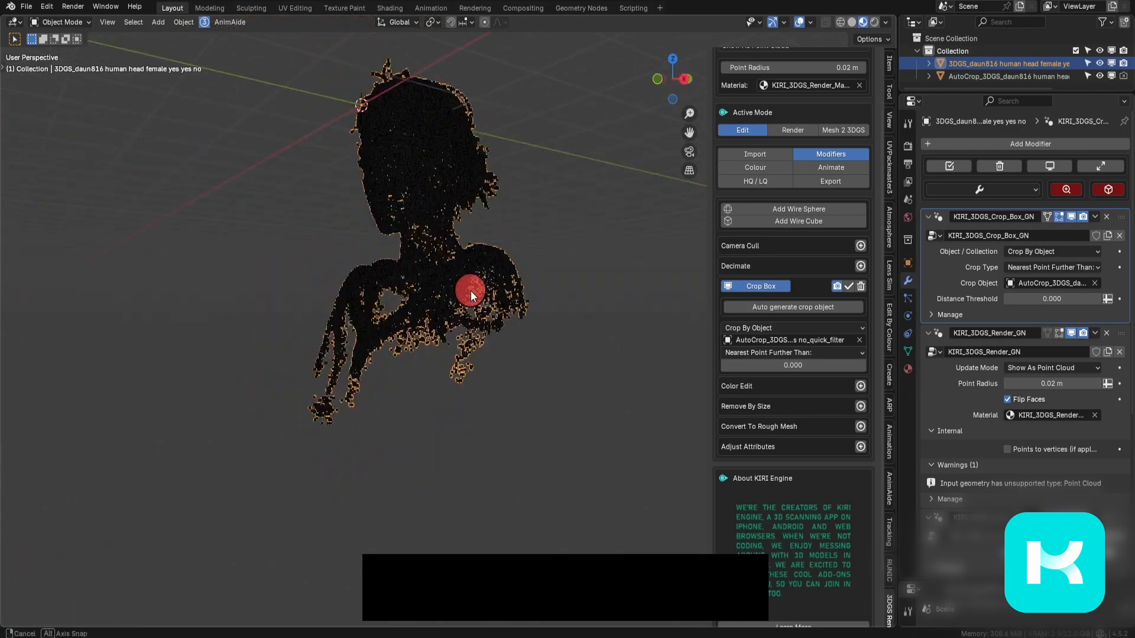
scroll(481, 309, up, 8)
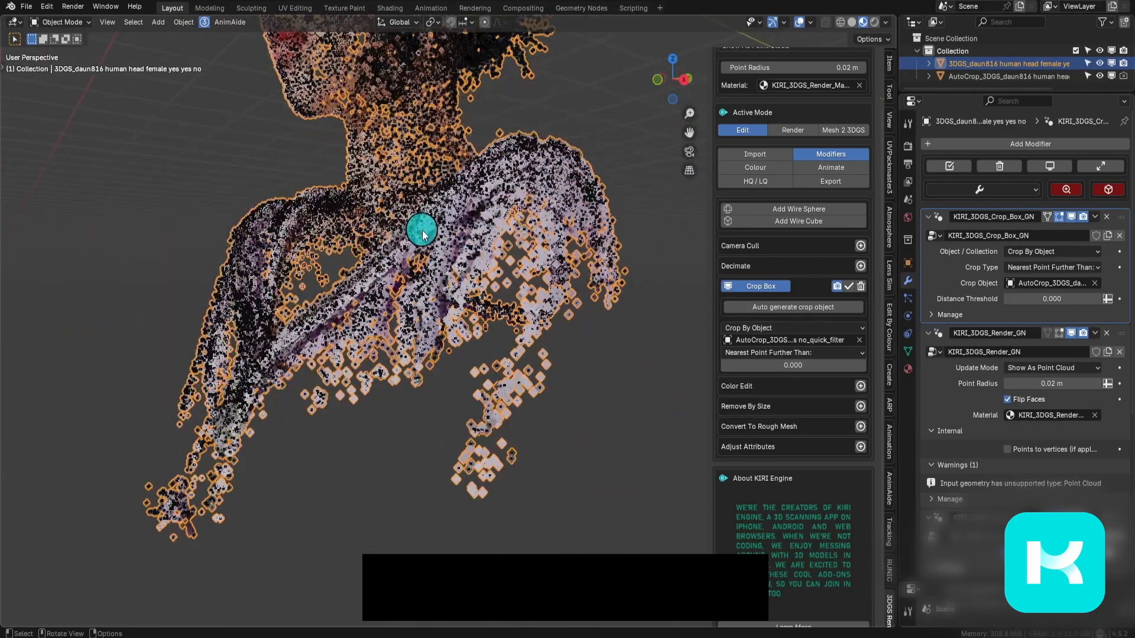
click(423, 234)
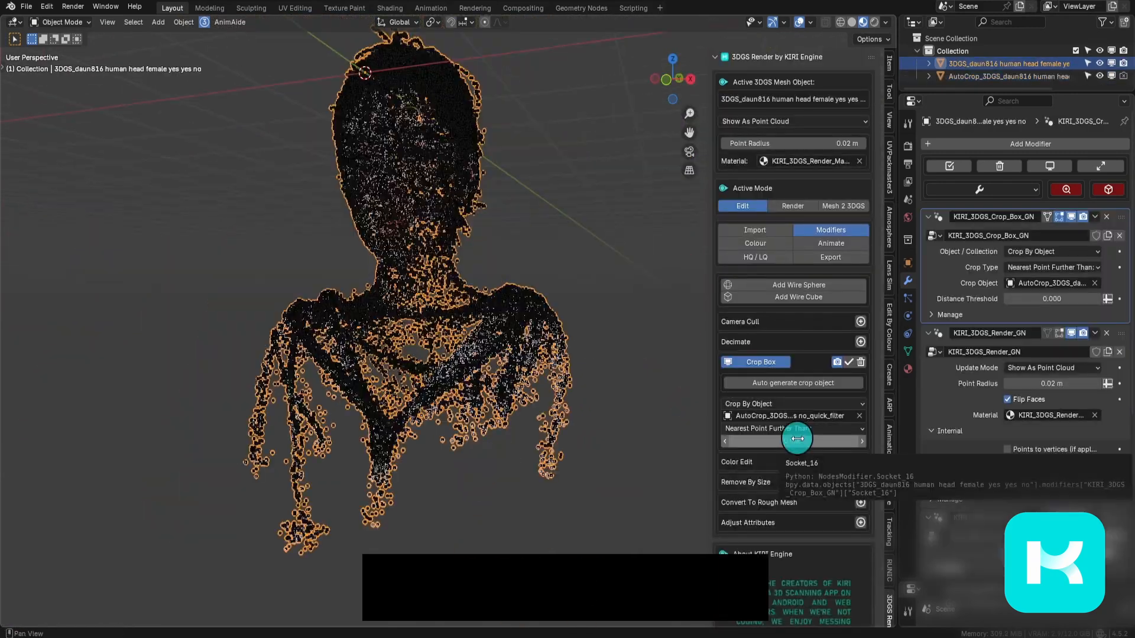
- Set the Crop Box distance threshold to 0.124 and hide the AutoCrop quick_filter object
drag(792, 440, 834, 441)
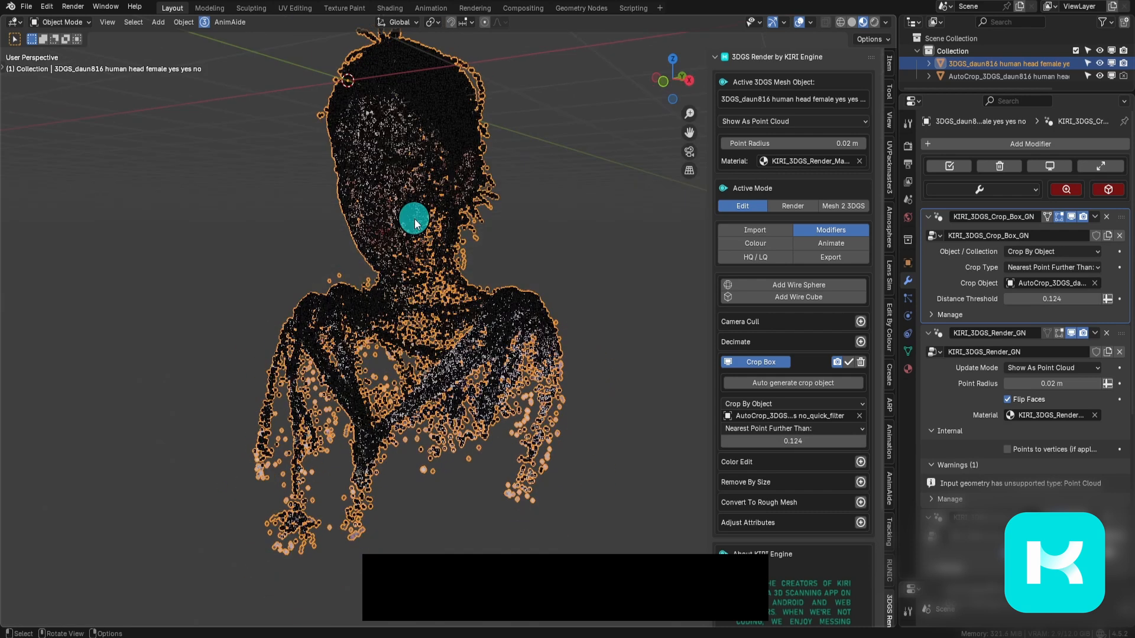
click(414, 222)
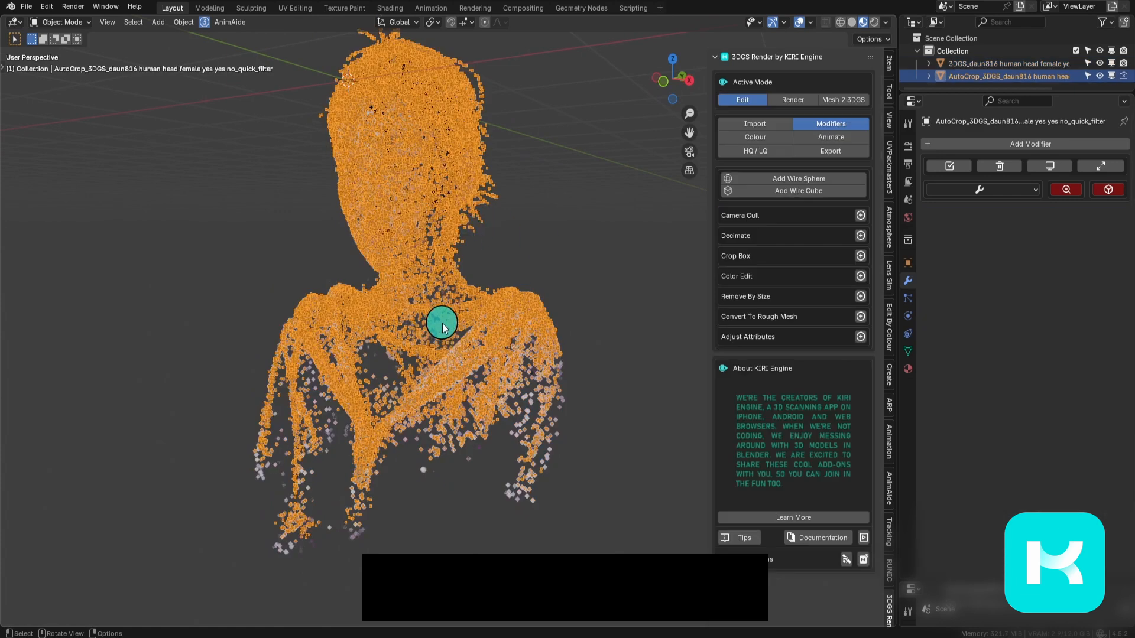
key(h)
- Select the head scan and set its Crop Box distance threshold to 0.146
click(497, 347)
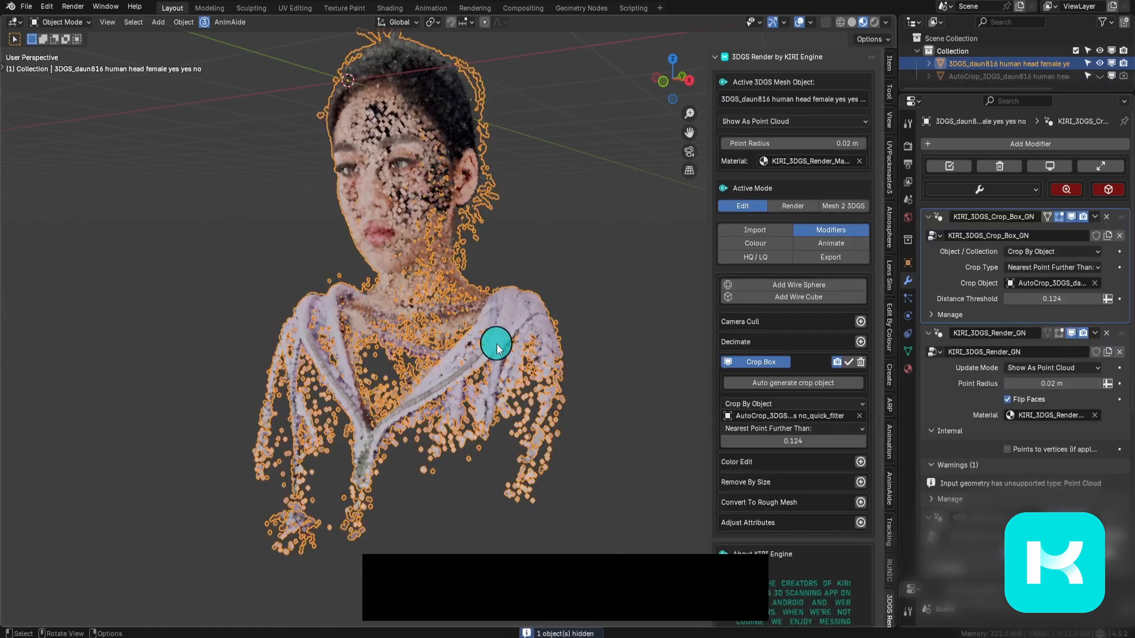
drag(527, 290, 568, 276)
scroll(570, 283, down, 1)
mouse_move(792, 441)
mouse_down()
mouse_move(783, 441)
mouse_move(815, 441)
mouse_up()
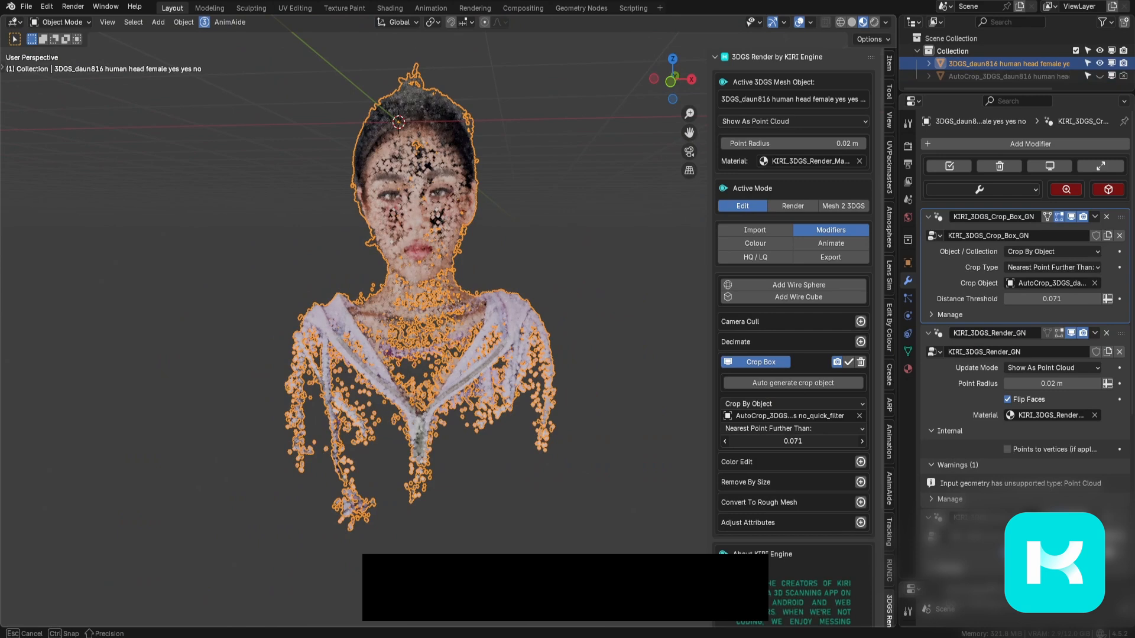
middle_drag(520, 304, 495, 310)
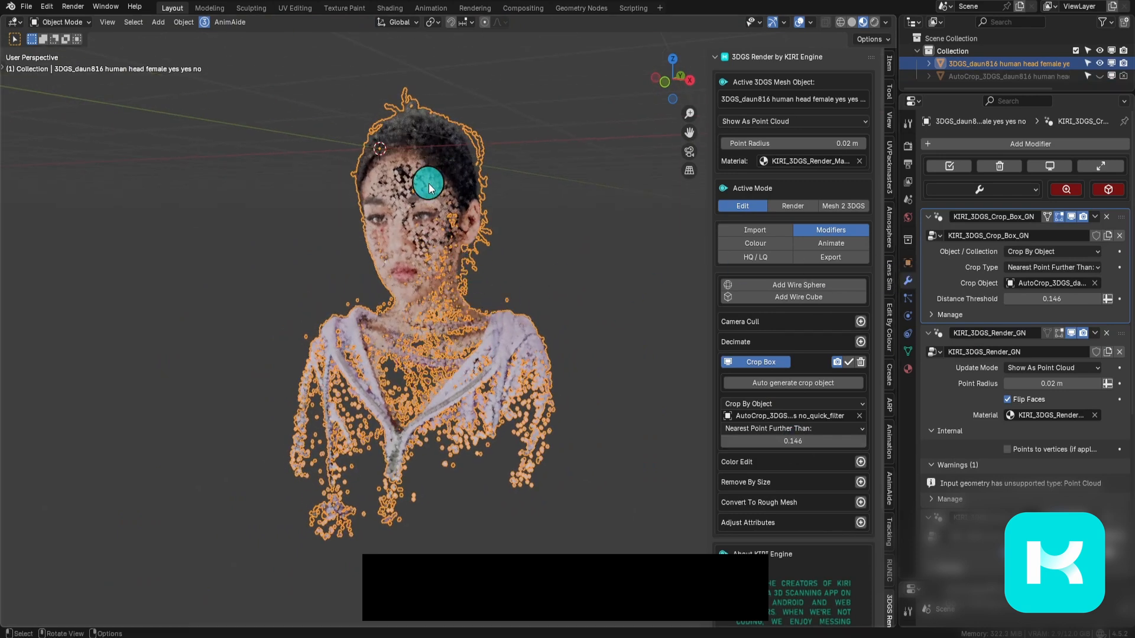
- Switch the head scan to Enable Camera Updates and compare it with the Crop Box display off and on
click(800, 121)
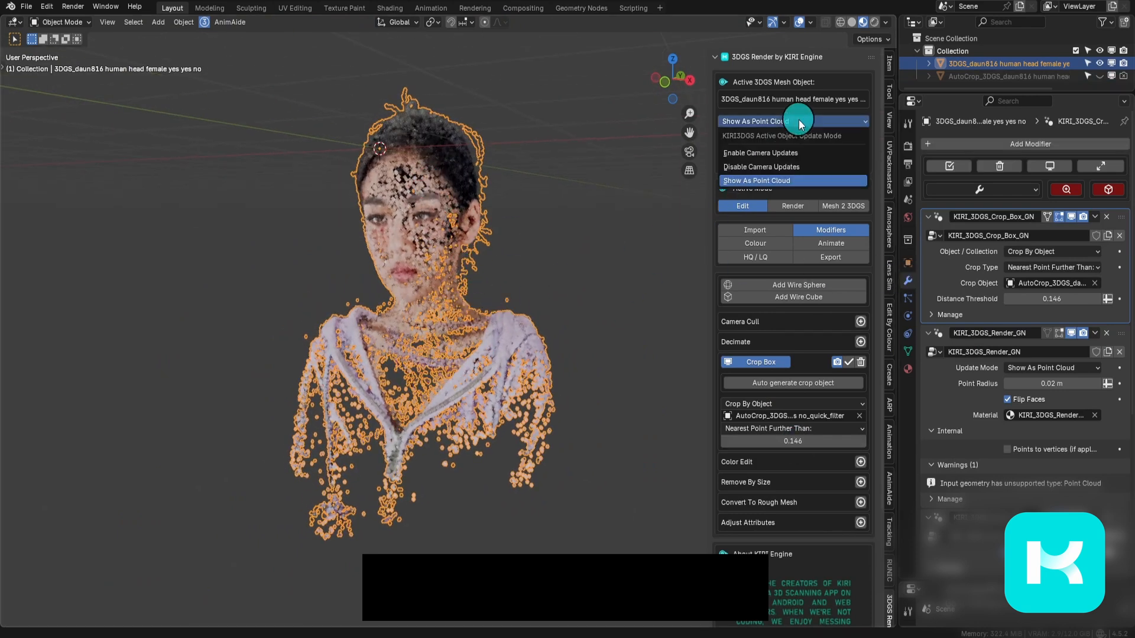
click(834, 153)
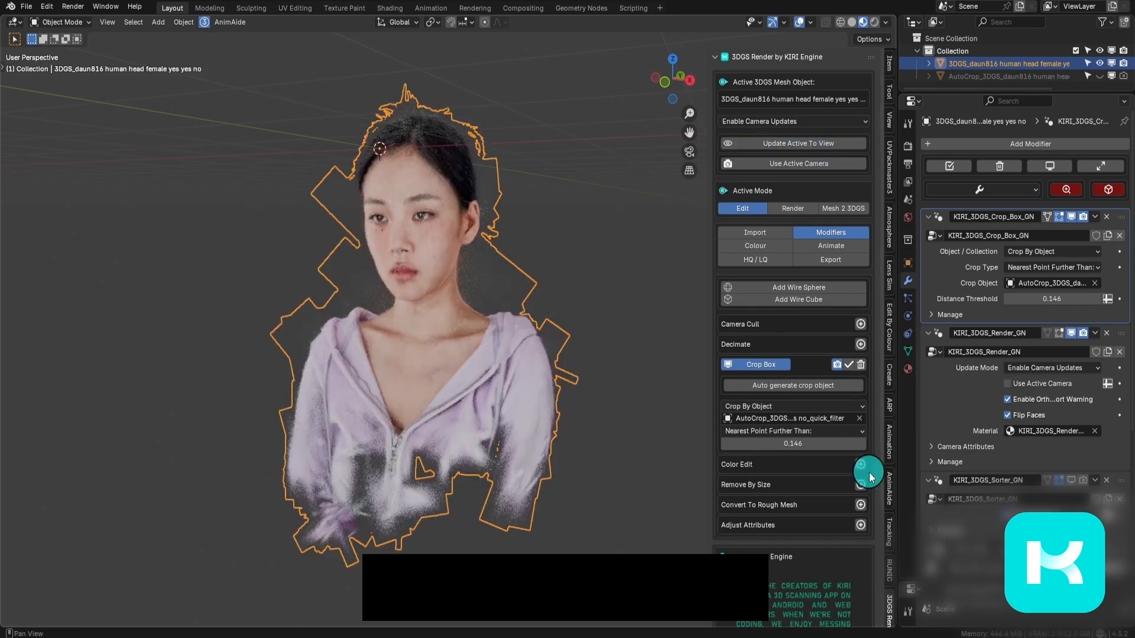
click(780, 365)
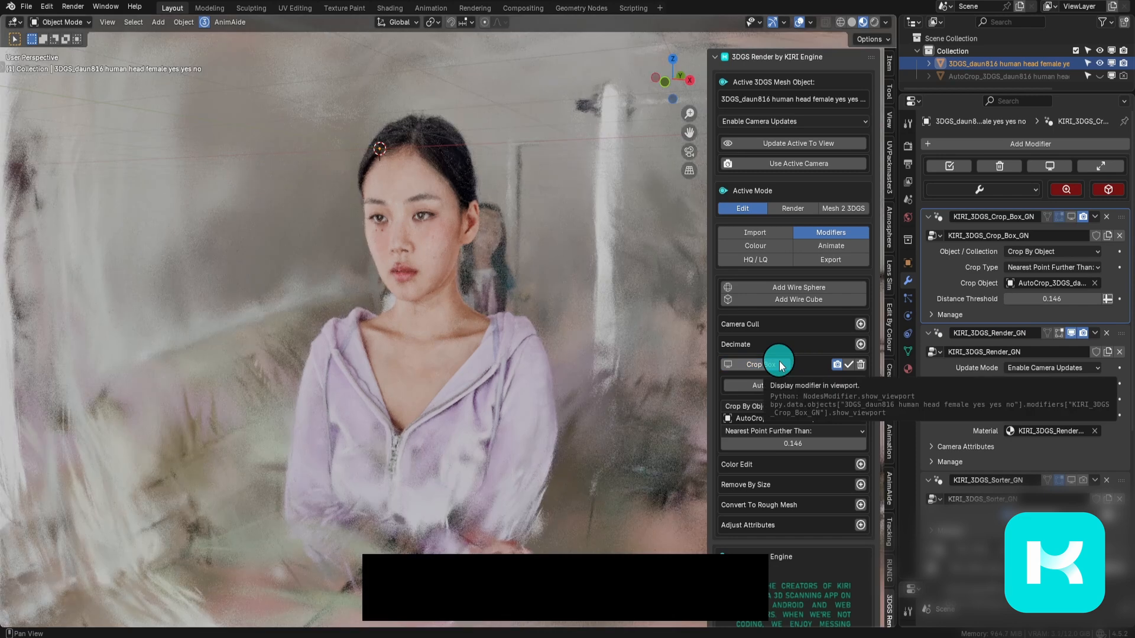
click(780, 365)
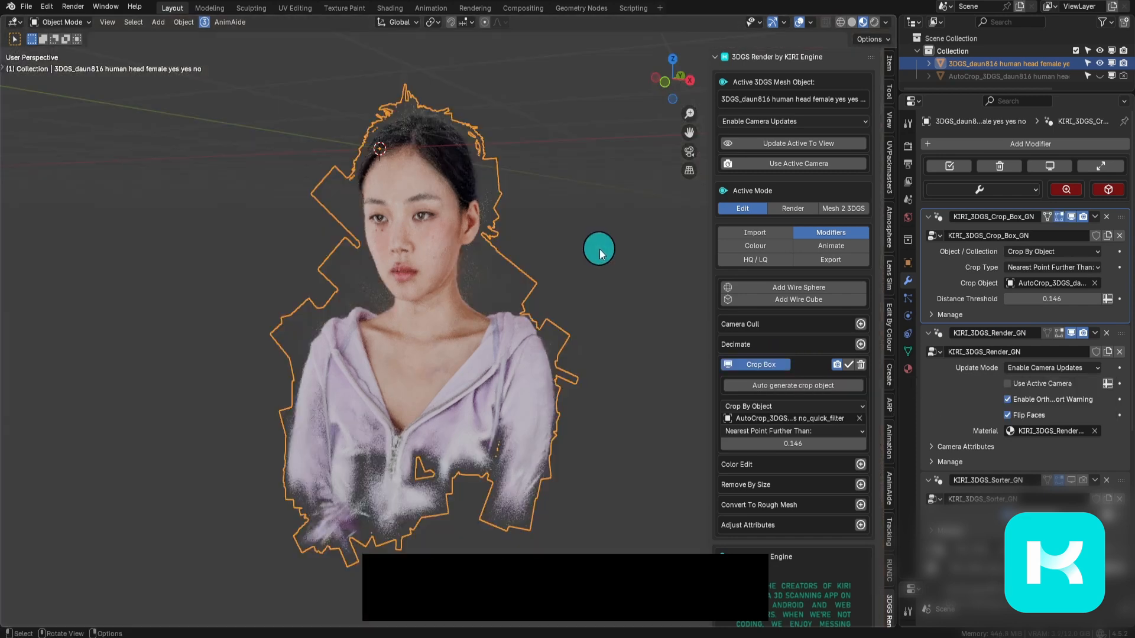
- Try to apply the Crop Box modifier to the head scan
middle_drag(599, 254, 41, 248)
middle_drag(547, 400, 577, 399)
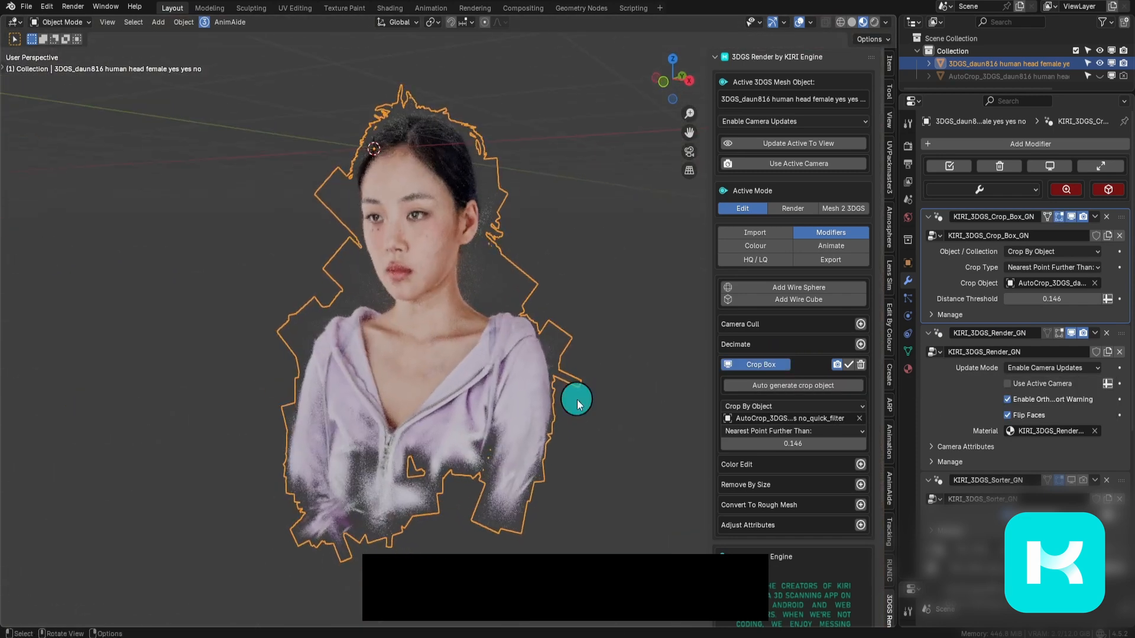
click(849, 365)
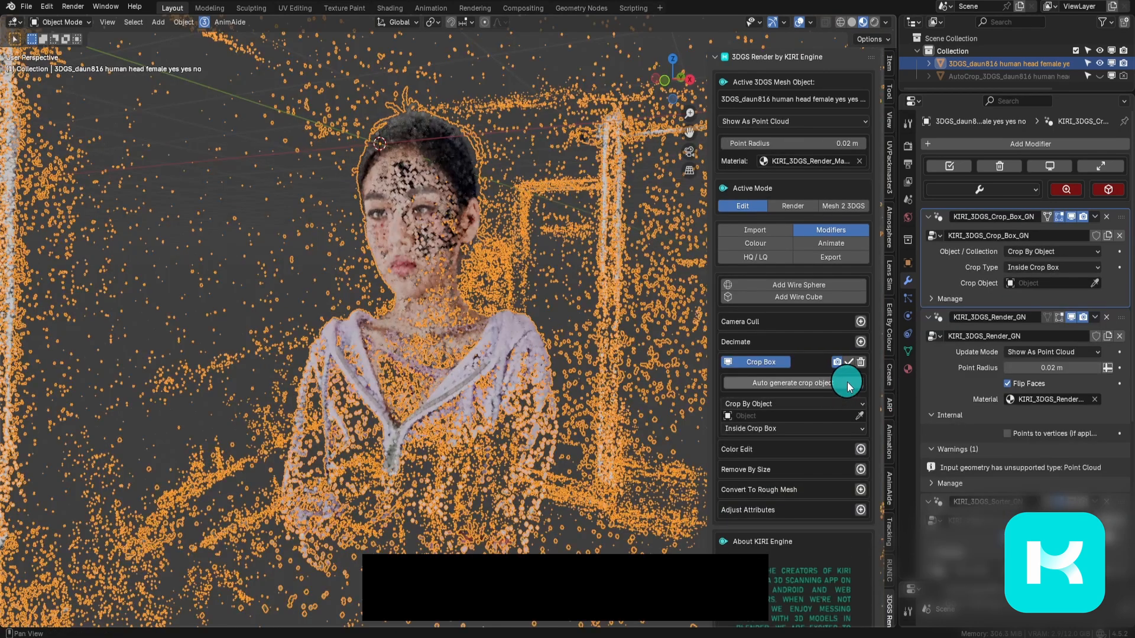
- Auto-generate a crop object in quick mode with Filter Epsilon 0.08, Filter Min Points 10 and Create Convex Hull Object enabled
click(848, 386)
drag(864, 361, 566, 165)
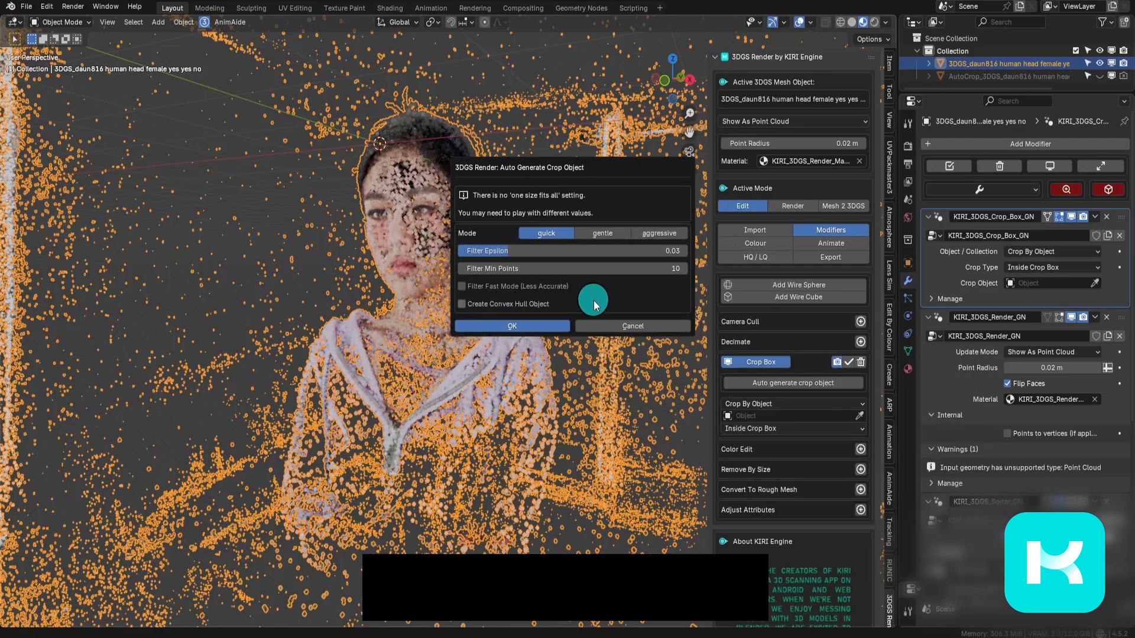
click(538, 251)
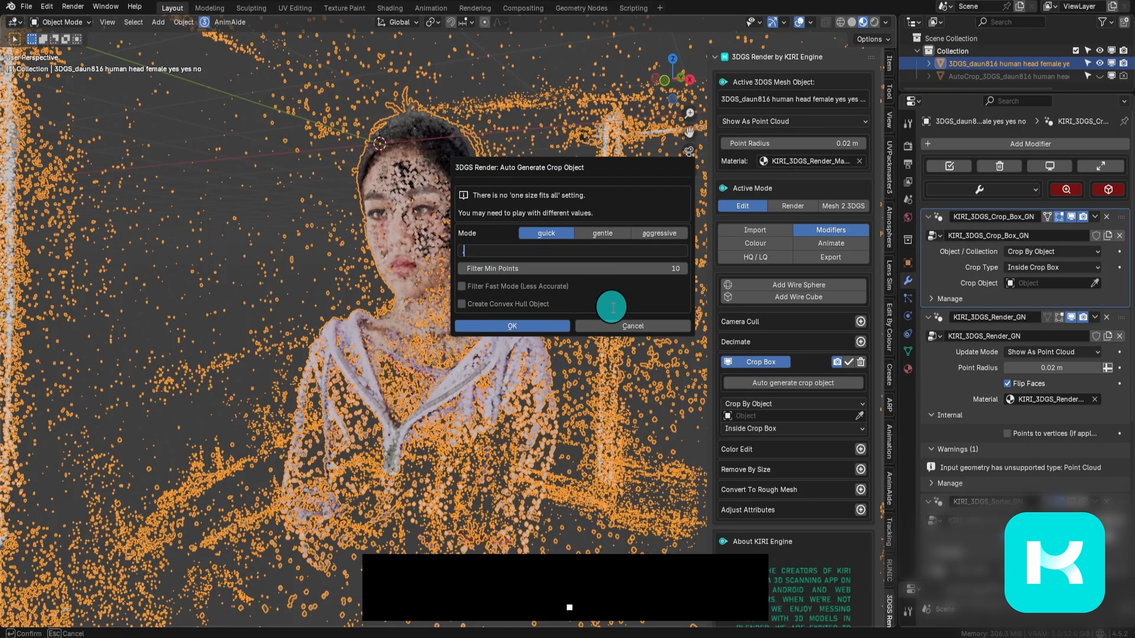
key(Return)
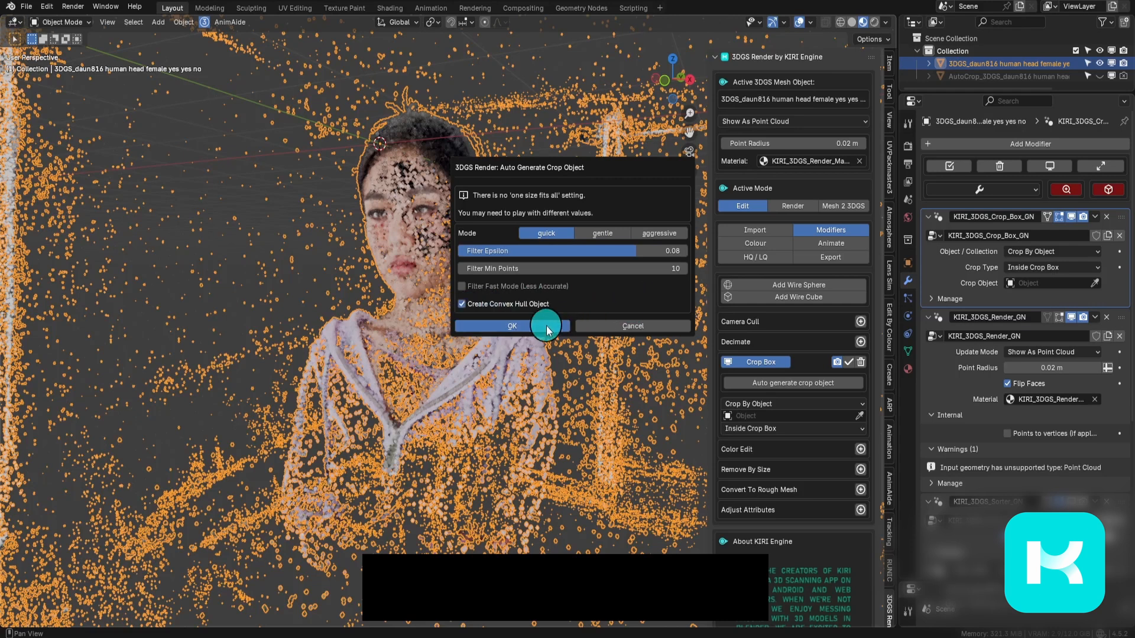
click(547, 329)
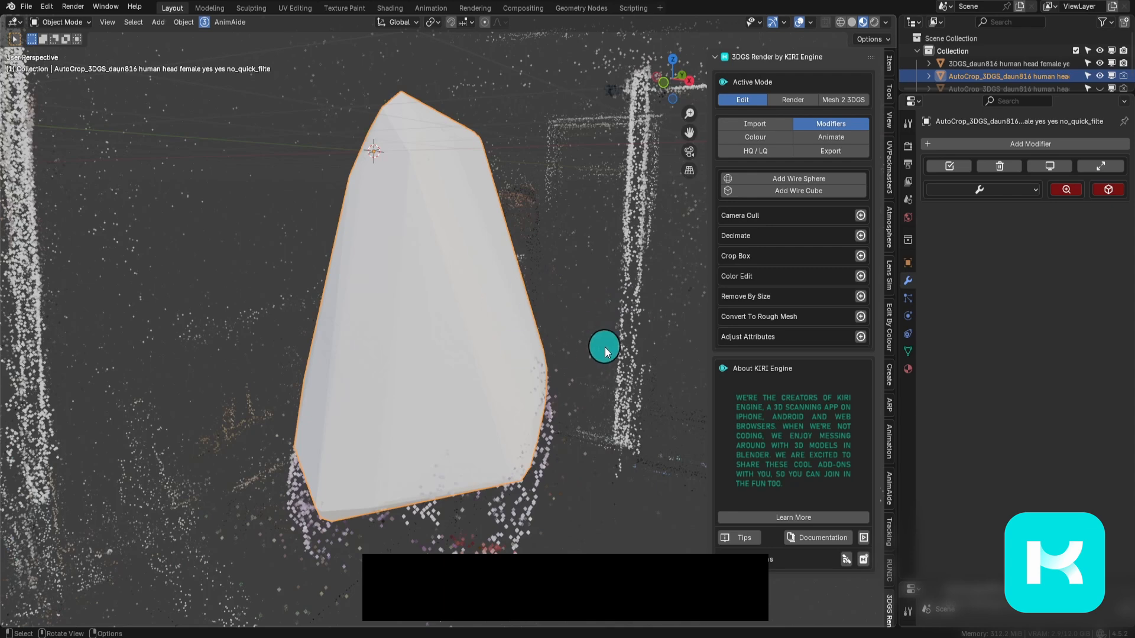
- Examine the convex hull crop object's shape by temporarily shifting and isolating it
mouse_move(581, 371)
middle_down()
mouse_move(215, 344)
mouse_move(599, 358)
middle_up()
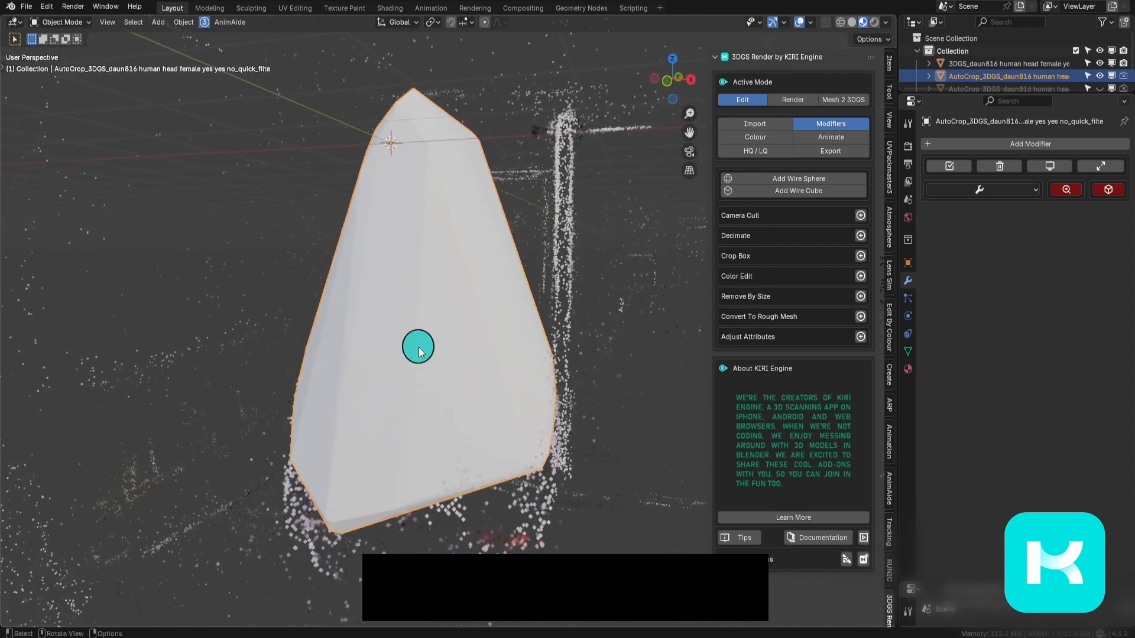
key(g)
right_click(544, 287)
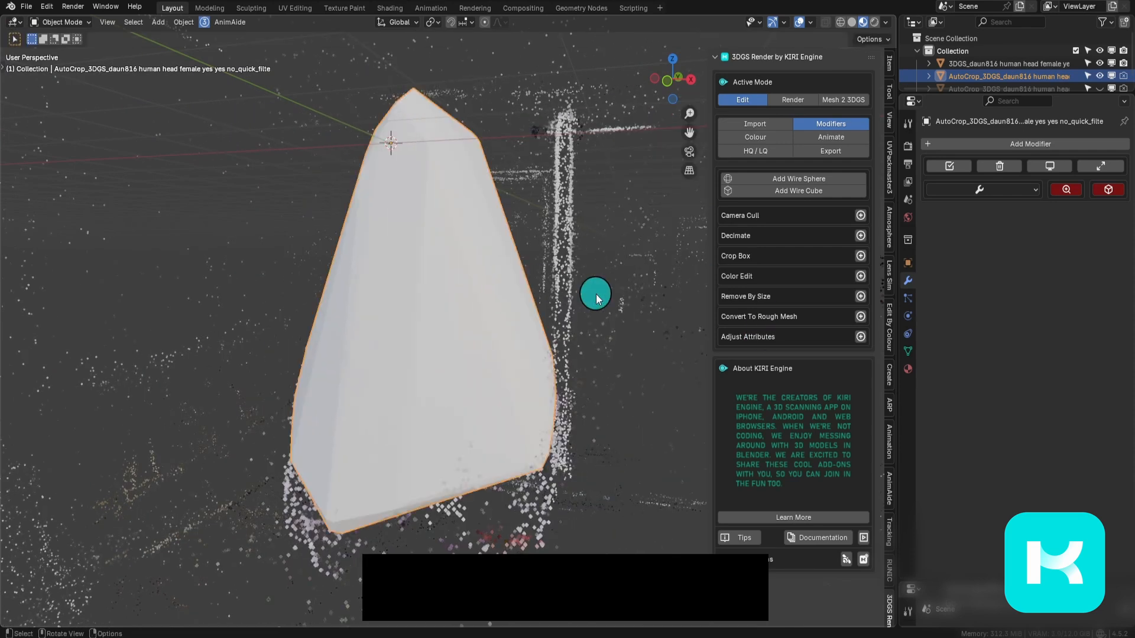
key(slash)
middle_drag(602, 276, 512, 298)
key(slash)
- Rename the new hull crop object as convex hull and hide it
key(F2)
text(convex hull)
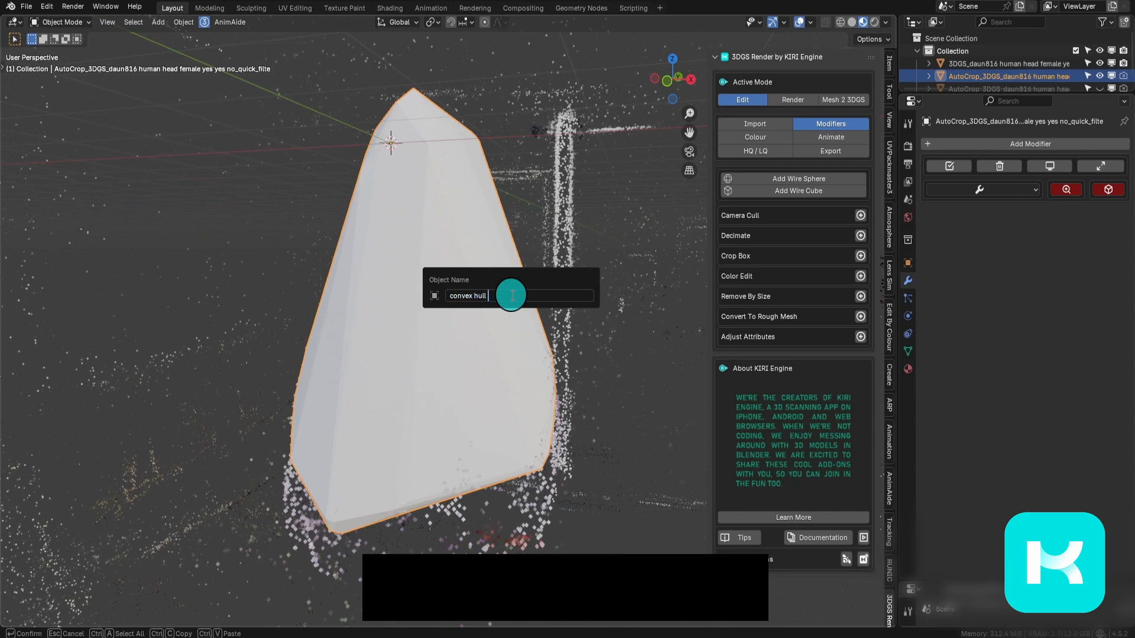
key(Return)
key(h)
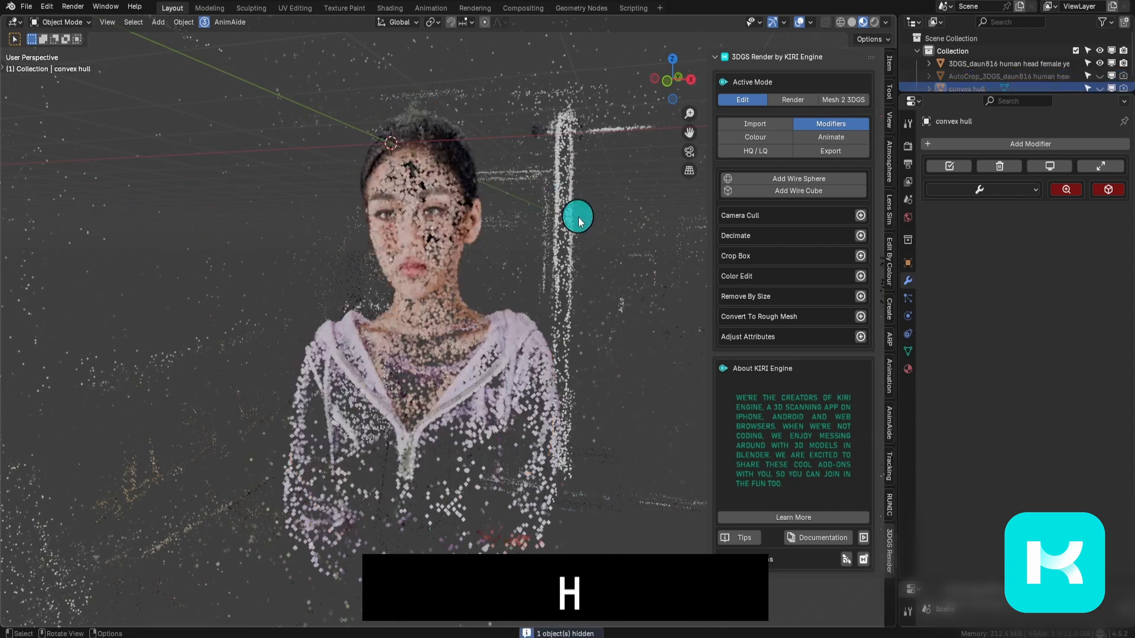
- Select the head scan and crop it with the convex hull object, using the Outside Crop Box type
middle_drag(560, 283, 543, 320)
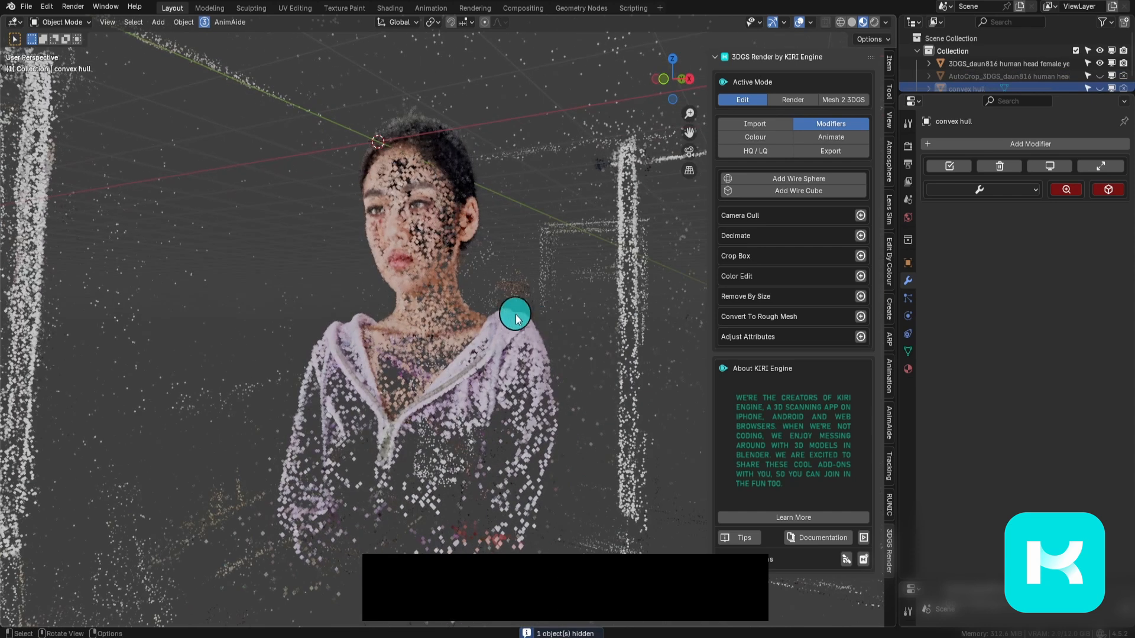
click(442, 223)
click(789, 383)
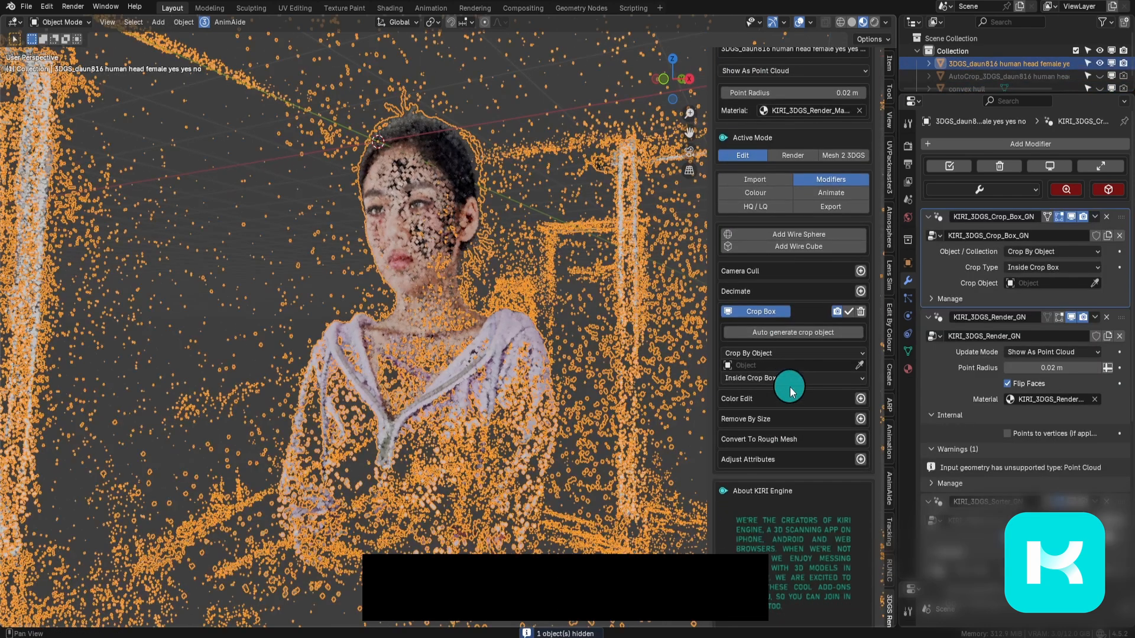
click(796, 366)
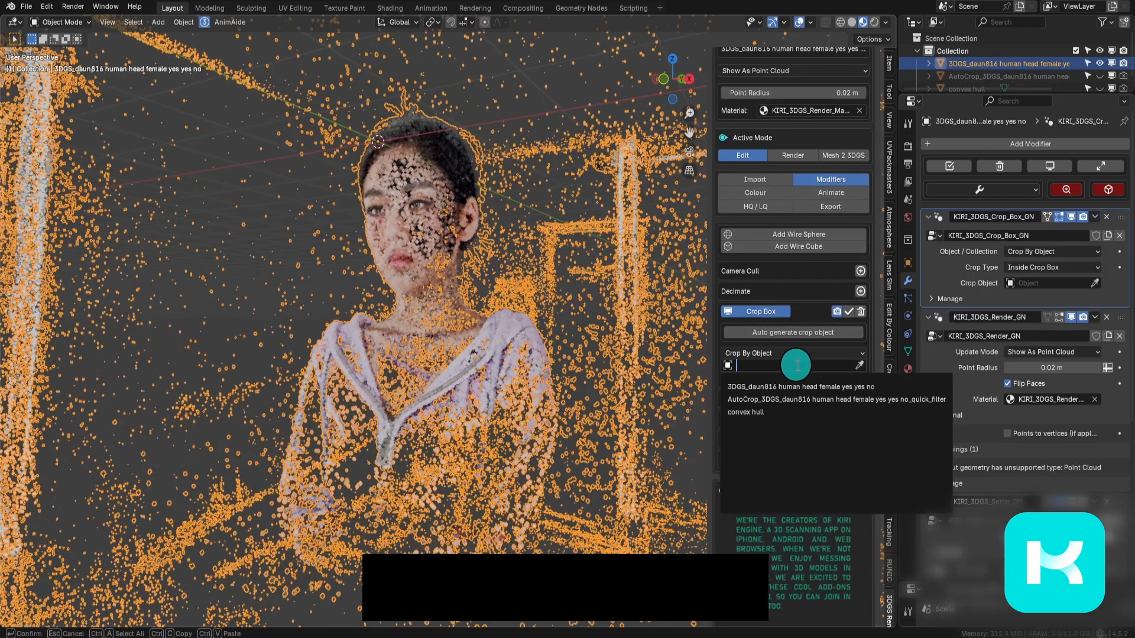
click(807, 411)
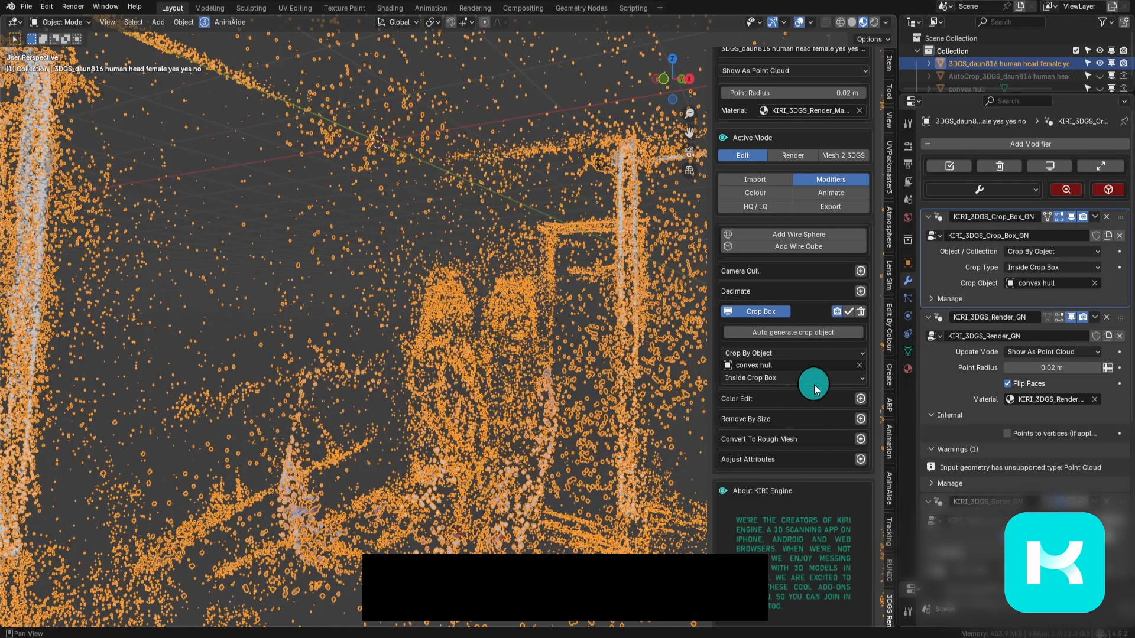
click(814, 384)
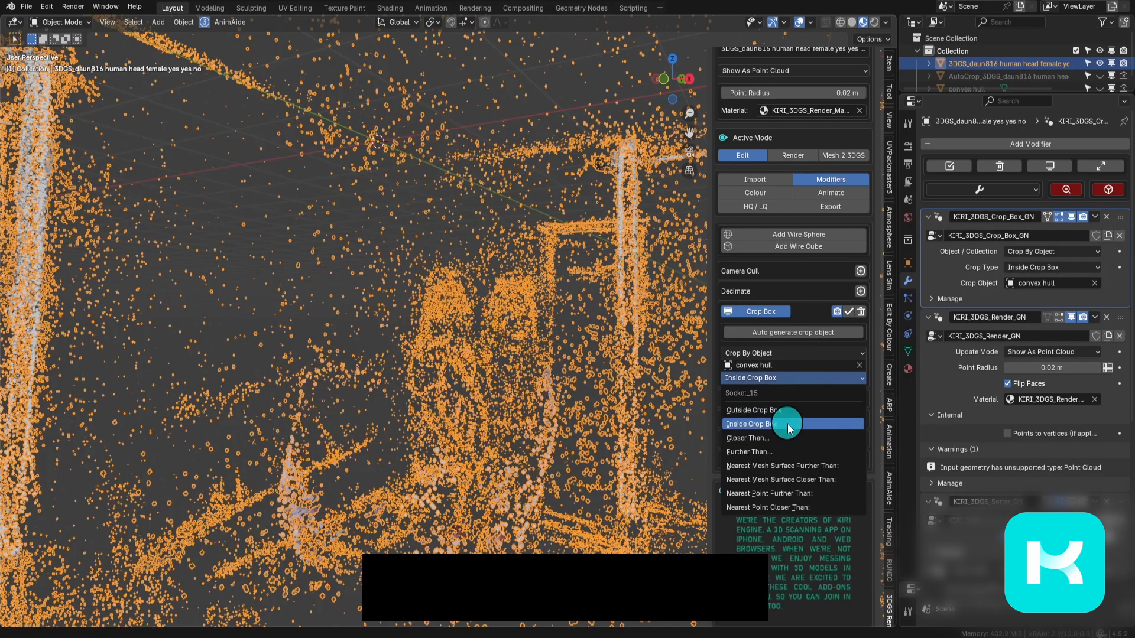
click(820, 410)
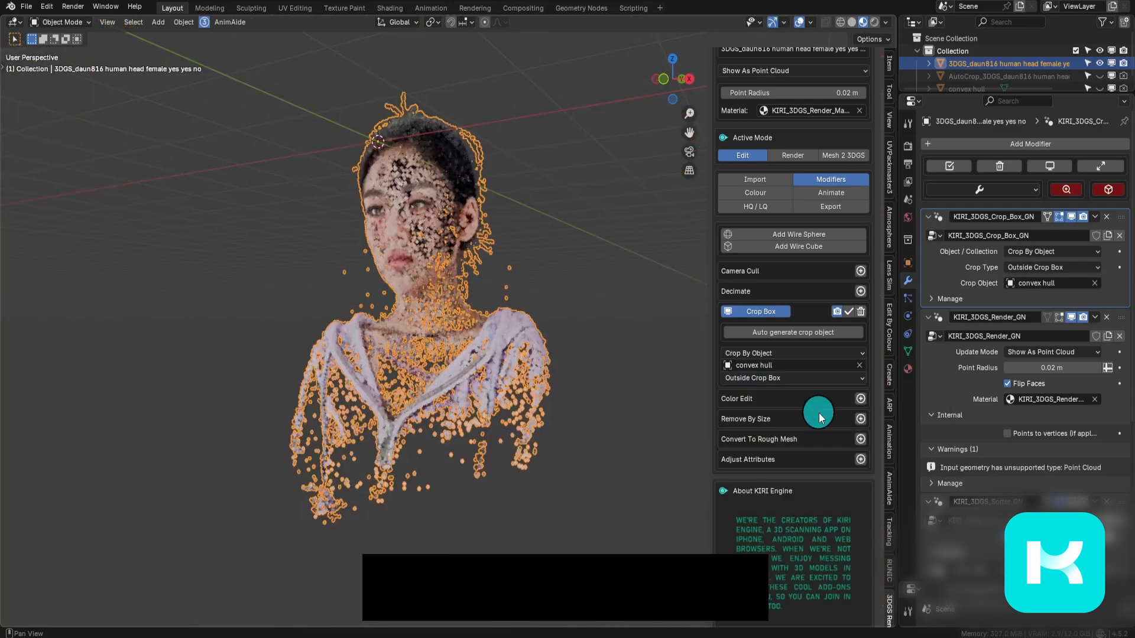
- Try cropping the head scan with the Nearest Mesh Surface Further Than crop type on the convex hull, adjusting the distance threshold
scroll(413, 337, down, 2)
middle_drag(413, 337, 568, 412)
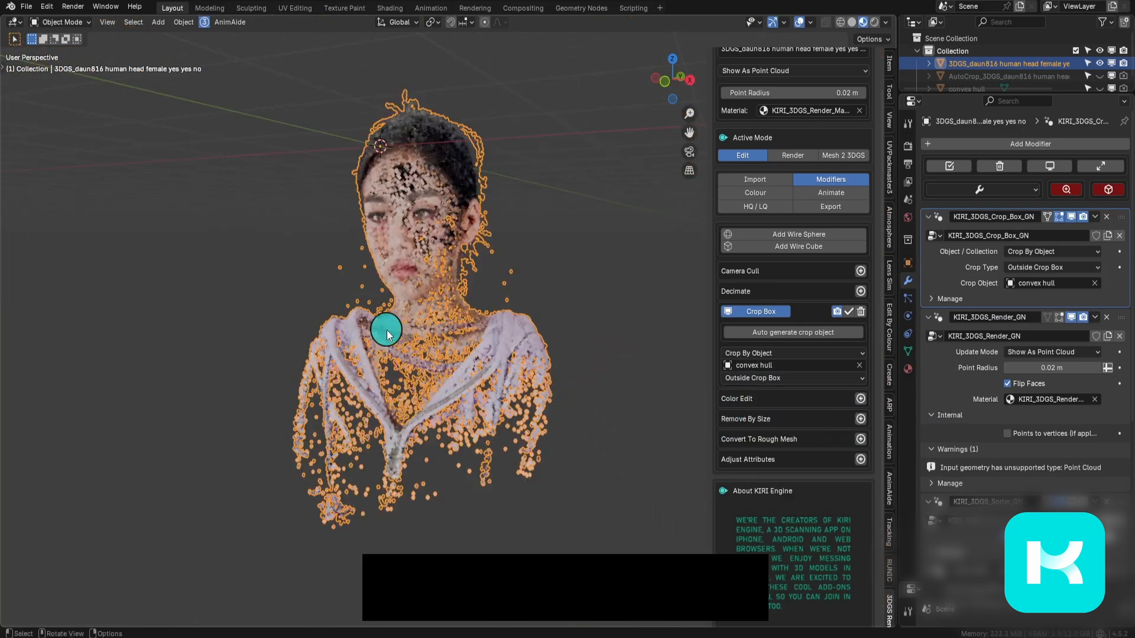
click(819, 378)
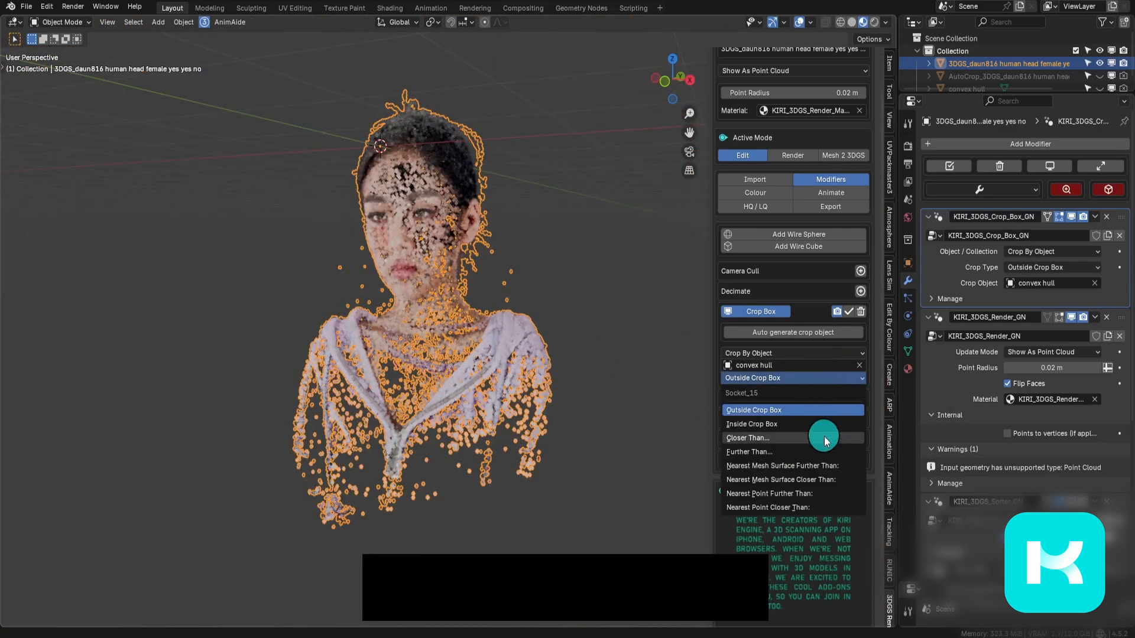
click(836, 467)
mouse_move(803, 385)
mouse_down()
mouse_move(751, 386)
mouse_move(797, 391)
mouse_up()
drag(389, 98, 520, 203)
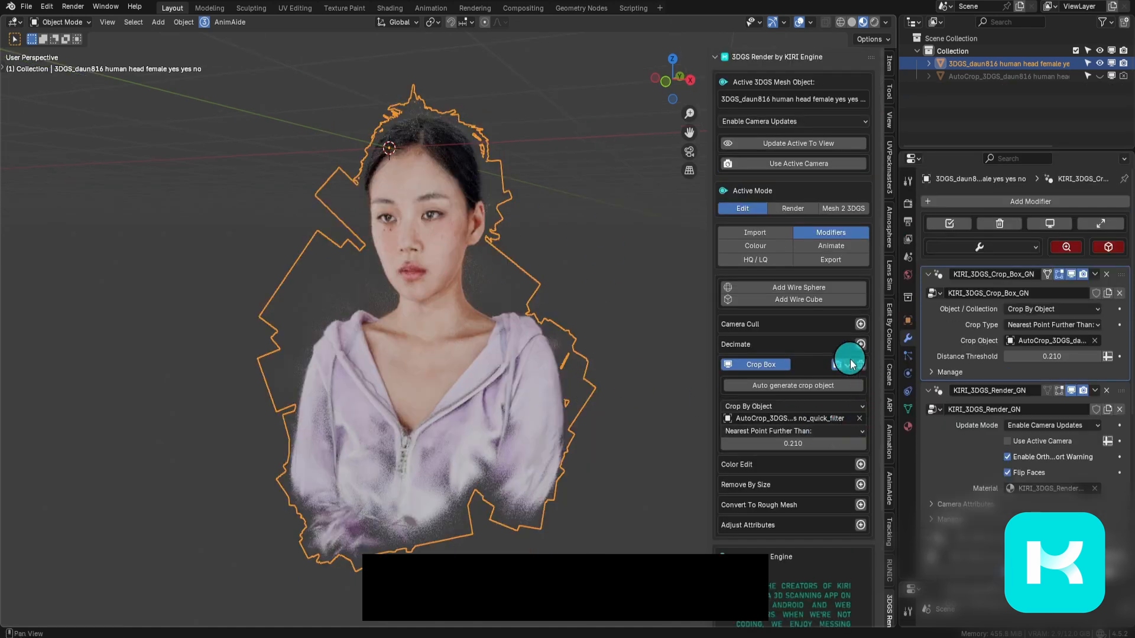
- Apply the Crop Box modifier to the head scan and open the add-on's export options
click(851, 365)
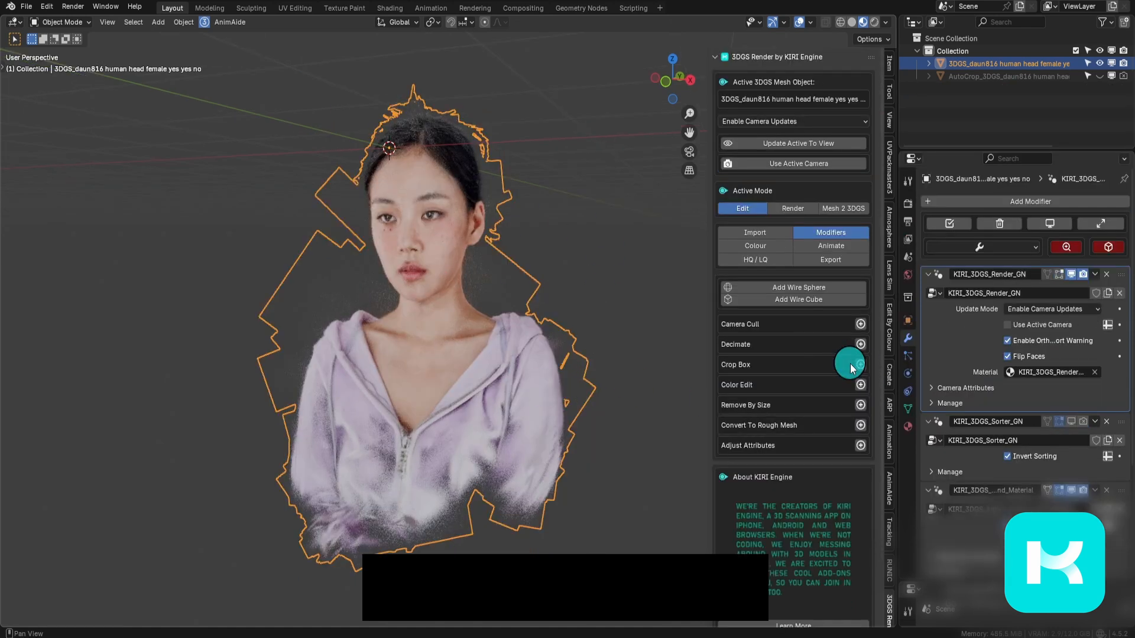
click(844, 260)
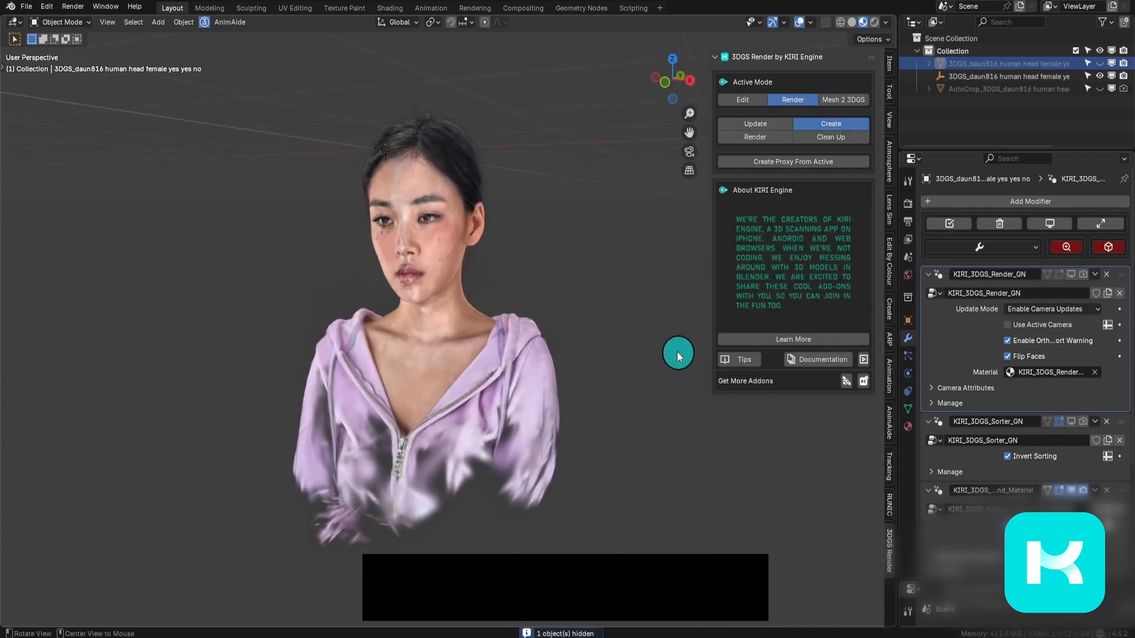
mouse_move(676, 352)
middle_down()
mouse_move(70, 348)
mouse_move(345, 375)
mouse_move(693, 358)
middle_up()
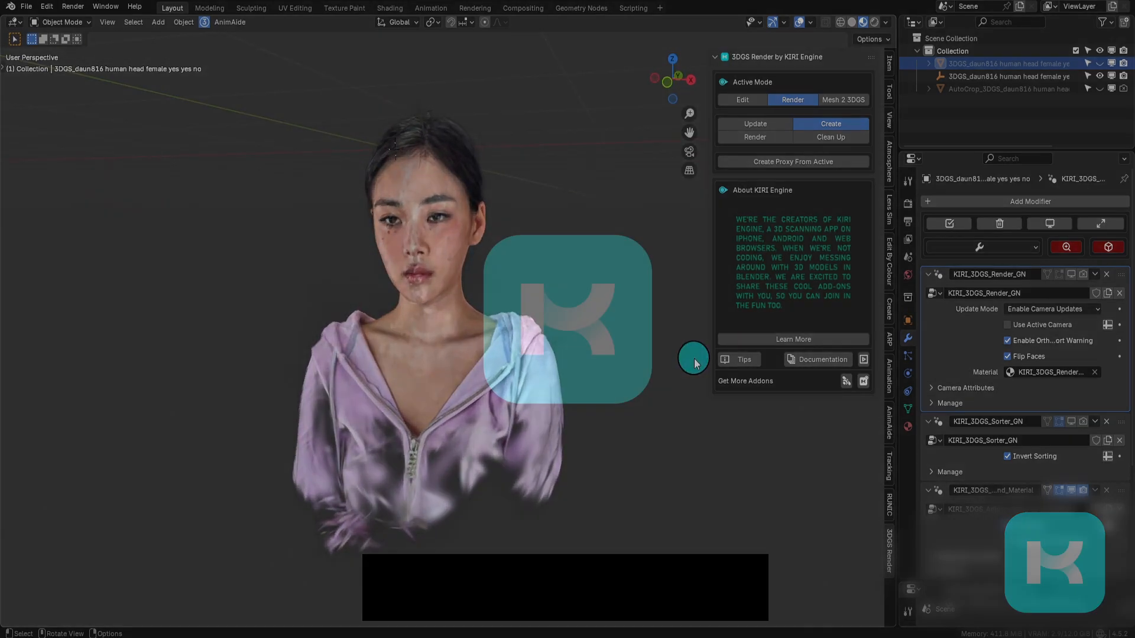